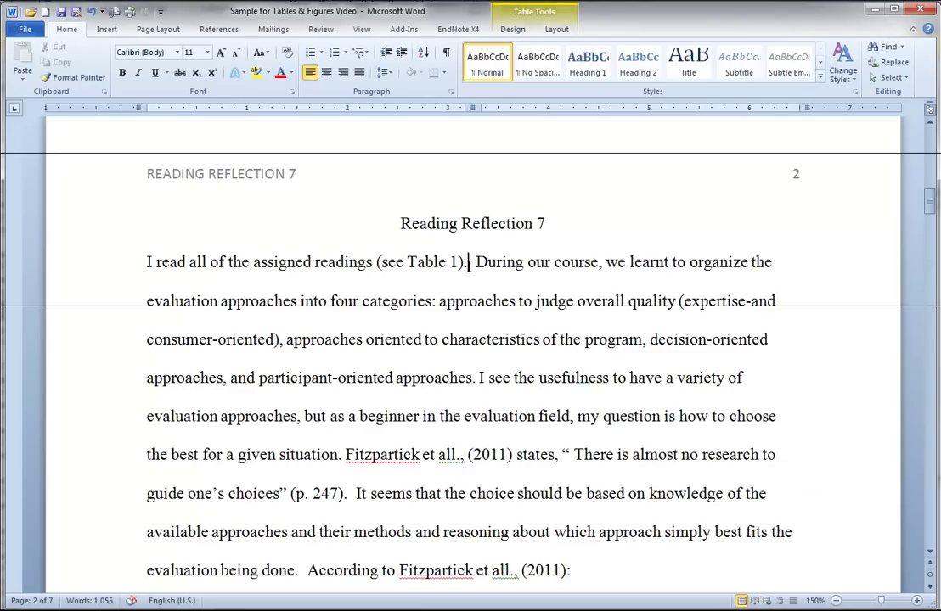
Step: Examine the opening sentence under the Reading Reflection 7 heading and its "(see Table 1)" reference
{"action": "left_click_drag", "start_coordinate": [477, 263], "coordinate": [151, 276]}
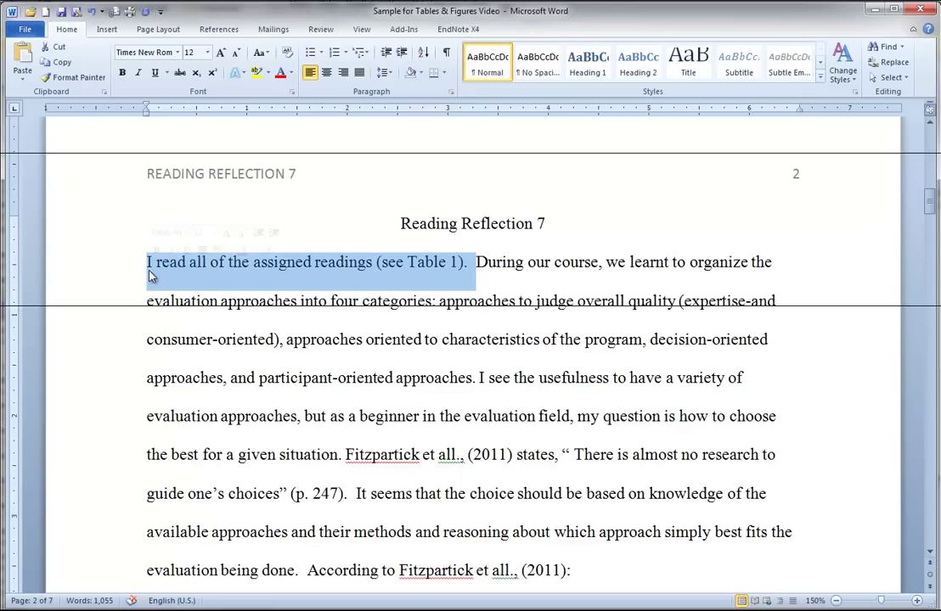
{"action": "left_click", "coordinate": [376, 264]}
{"action": "left_click_drag", "start_coordinate": [377, 264], "coordinate": [463, 267]}
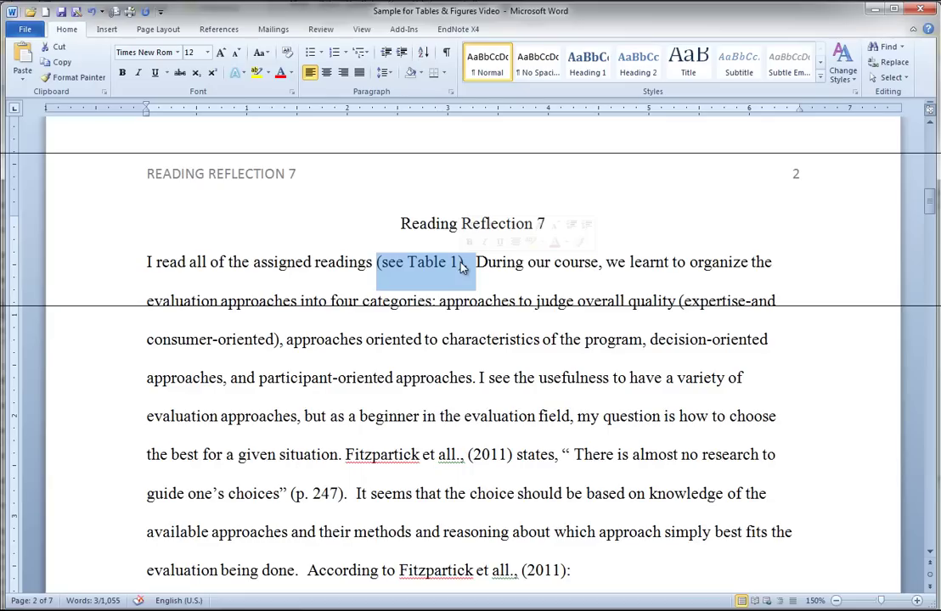
{"action": "left_click", "coordinate": [481, 298]}
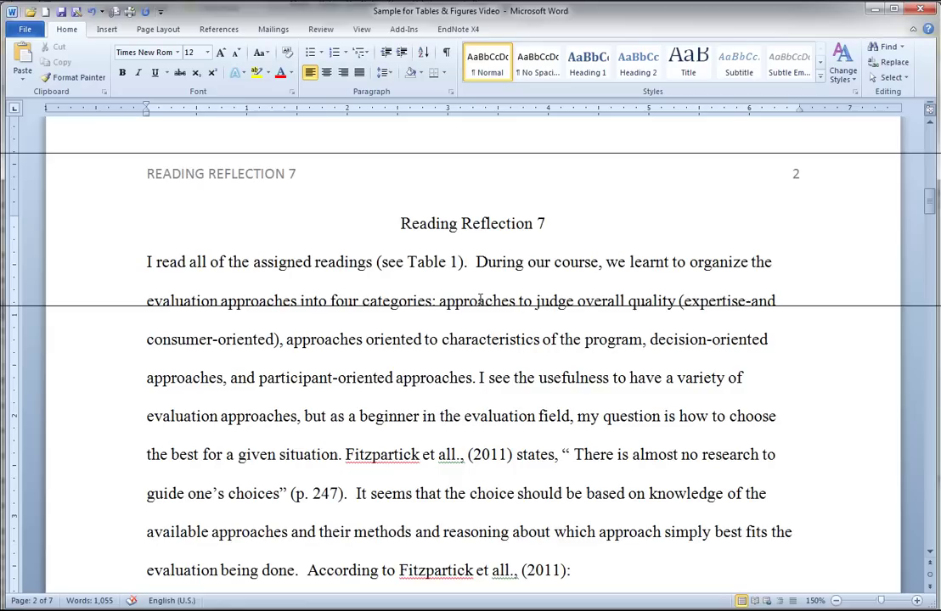
{"action": "left_click", "coordinate": [479, 301]}
Step: Review the remainder of the opening paragraph and highlight the indented block quotation below it on page 2
{"action": "scroll", "coordinate": [485, 468], "scroll_direction": "down", "scroll_amount": 1}
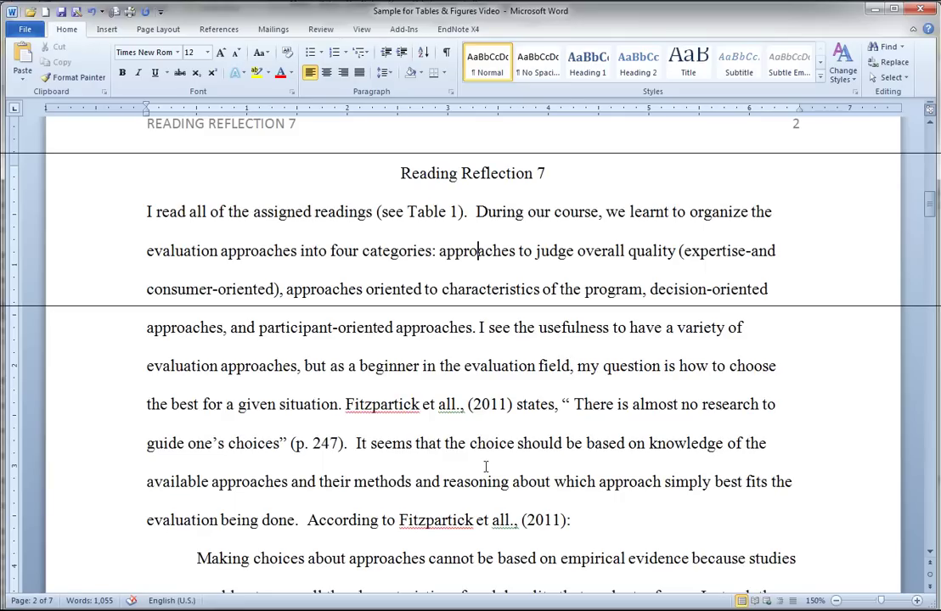
{"action": "scroll", "coordinate": [486, 466], "scroll_direction": "down", "scroll_amount": 1}
{"action": "scroll", "coordinate": [458, 406], "scroll_direction": "down", "scroll_amount": 2}
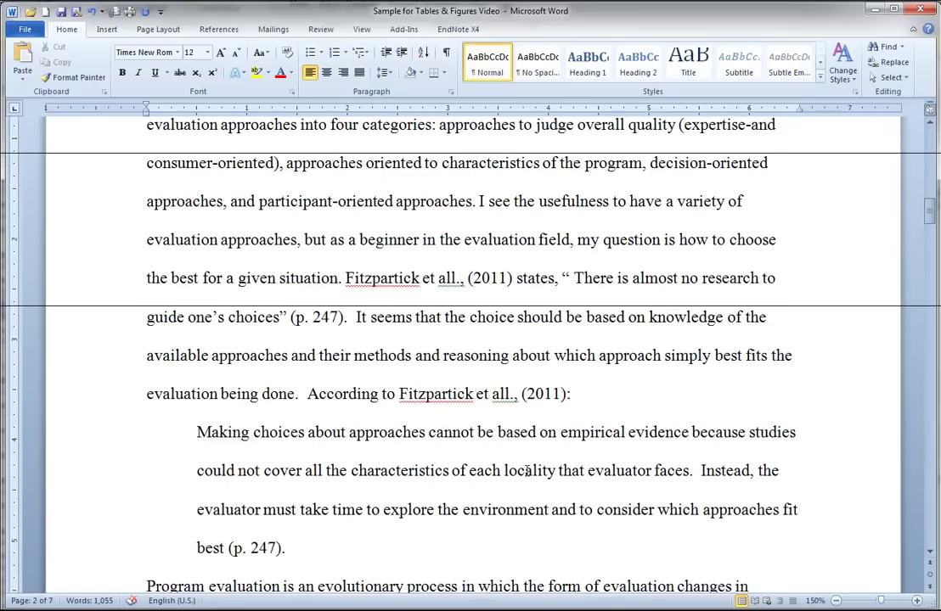
{"action": "left_click", "coordinate": [620, 399]}
{"action": "scroll", "coordinate": [625, 435], "scroll_direction": "down", "scroll_amount": 1}
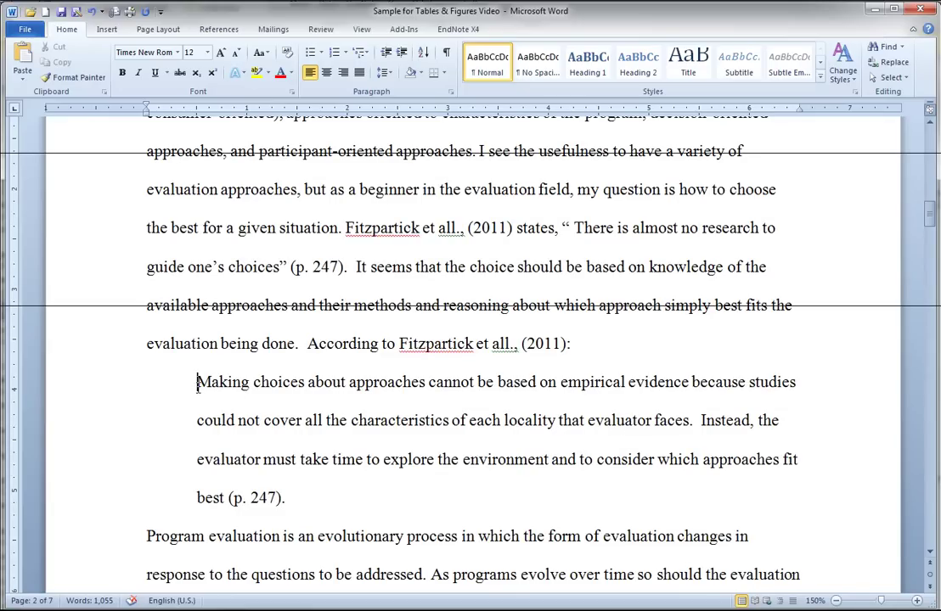
{"action": "left_click_drag", "start_coordinate": [198, 382], "coordinate": [229, 501]}
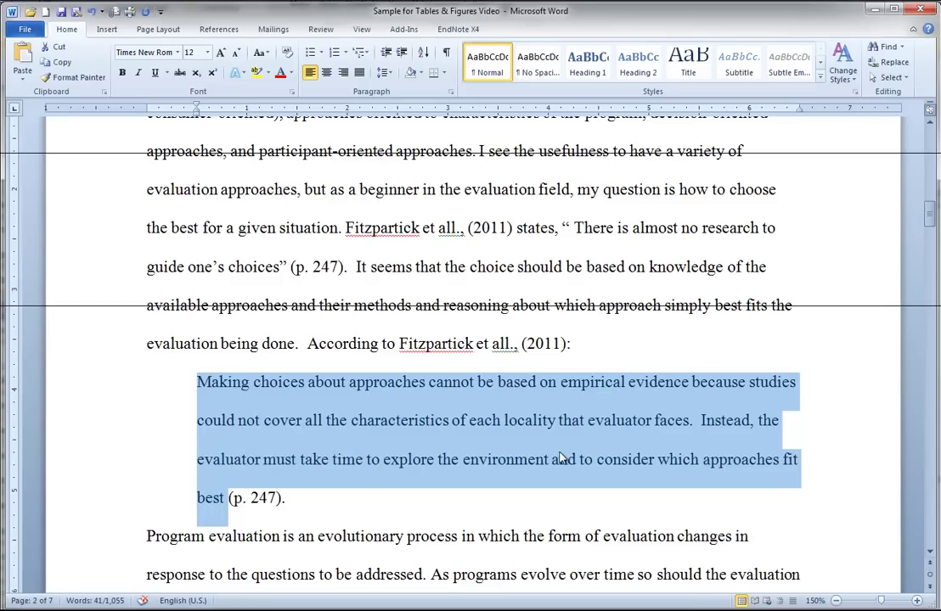
{"action": "left_click", "coordinate": [422, 431]}
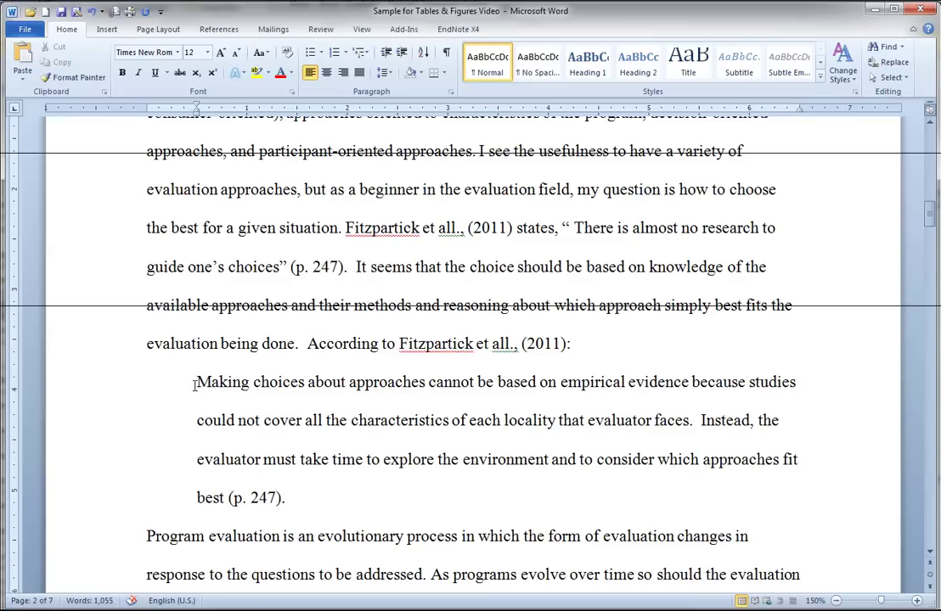
Step: Review the "Program evaluation" paragraph after the block quotation, highlighting its closing words "evaluation findings."
{"action": "scroll", "coordinate": [197, 386], "scroll_direction": "down", "scroll_amount": 1}
{"action": "scroll", "coordinate": [239, 404], "scroll_direction": "down", "scroll_amount": 2}
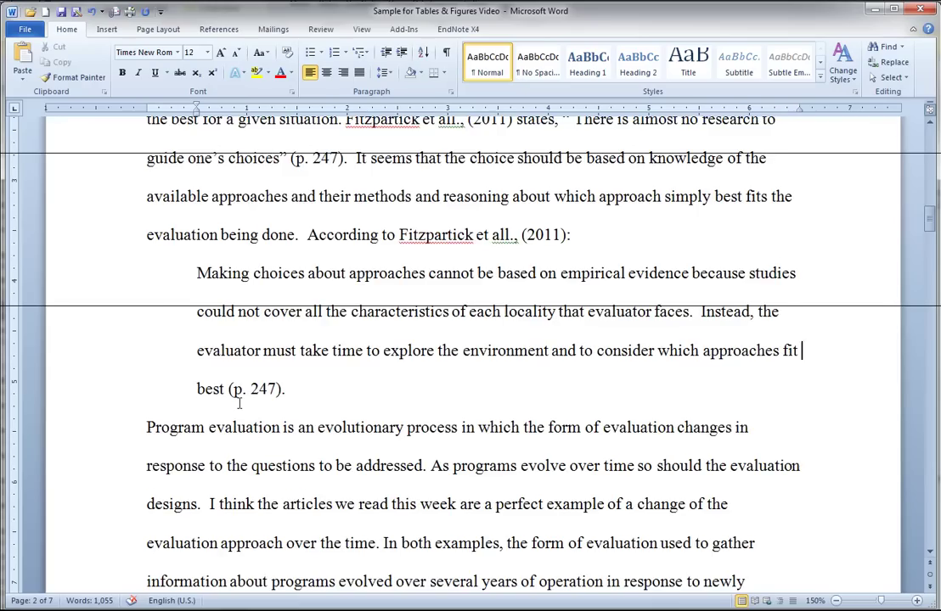
{"action": "scroll", "coordinate": [239, 405], "scroll_direction": "down", "scroll_amount": 4}
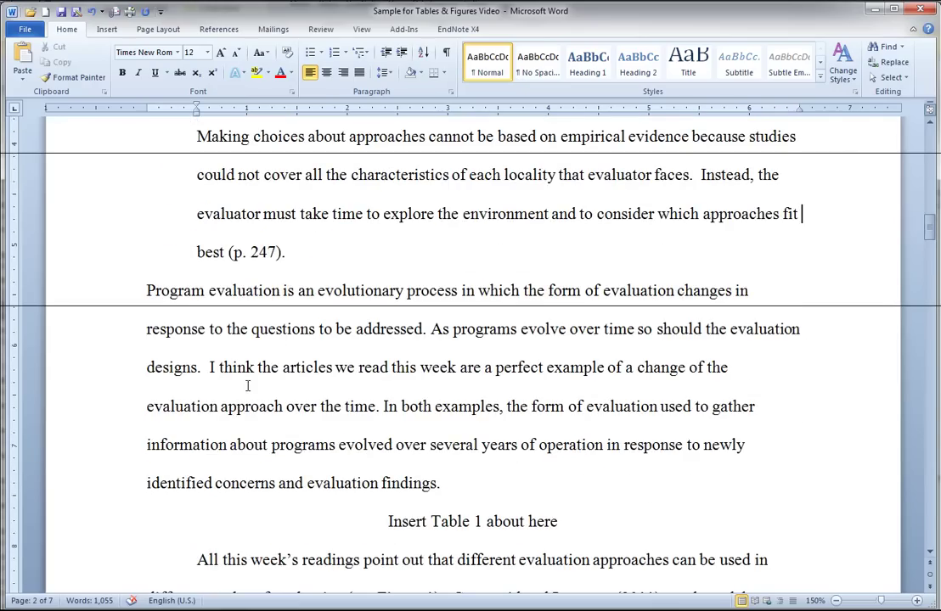
{"action": "left_click", "coordinate": [142, 294]}
{"action": "left_click_drag", "start_coordinate": [443, 493], "coordinate": [308, 486]}
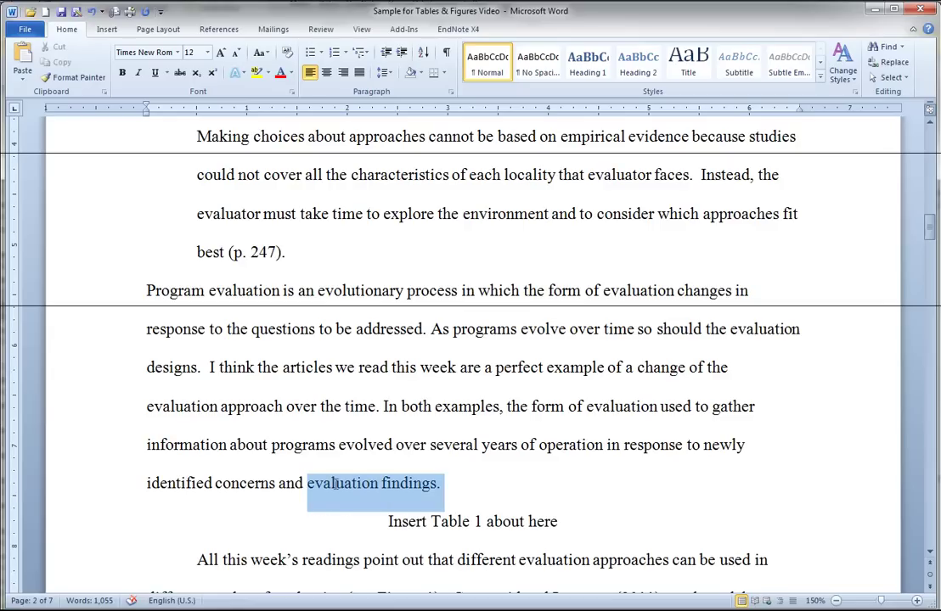
Step: Examine the centered "Insert Table 1 about here" placeholder line between the two paragraphs, highlighting its text
{"action": "left_click", "coordinate": [416, 518]}
{"action": "left_click_drag", "start_coordinate": [387, 524], "coordinate": [633, 527]}
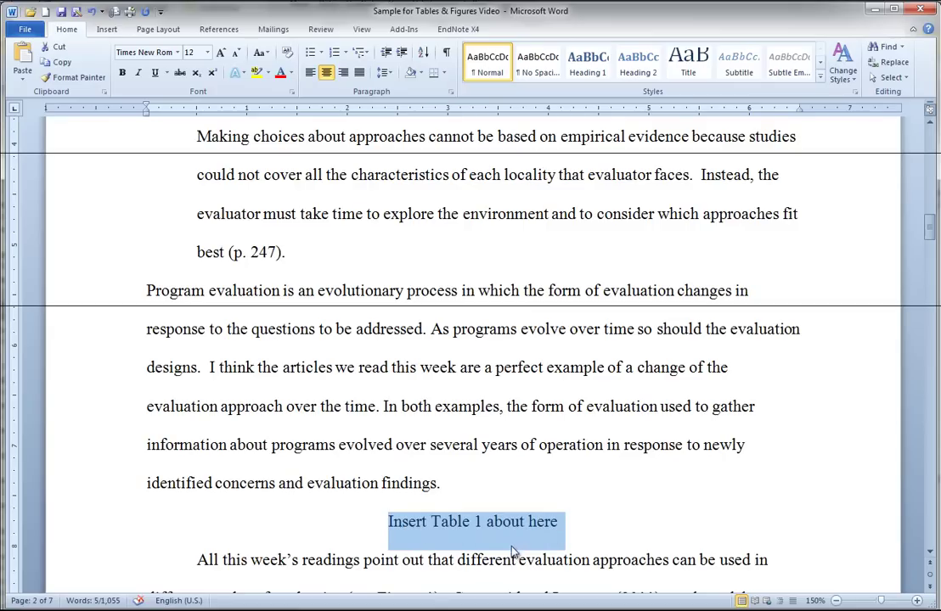
{"action": "left_click", "coordinate": [426, 521]}
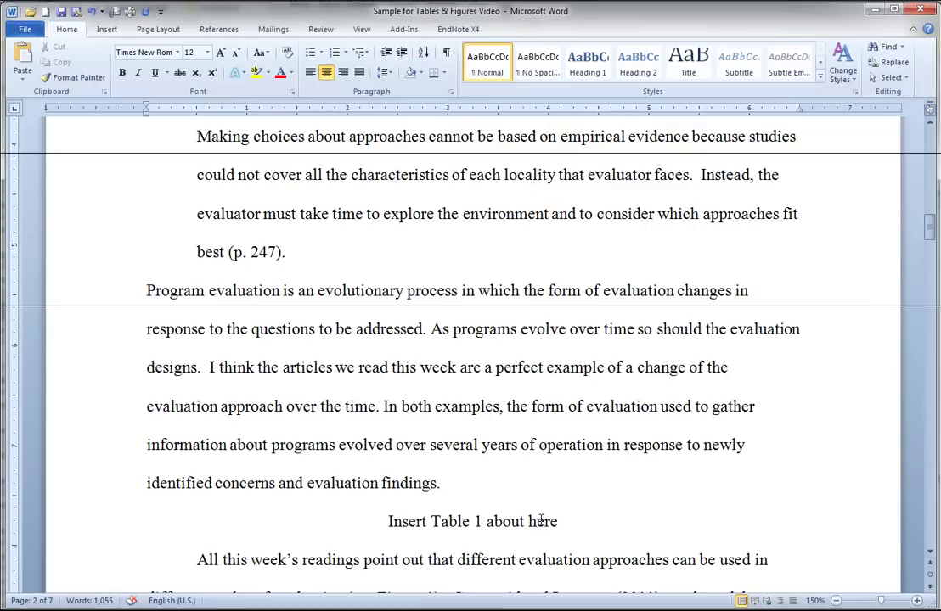
{"action": "left_click", "coordinate": [537, 522]}
{"action": "scroll", "coordinate": [558, 519], "scroll_direction": "down", "scroll_amount": 3}
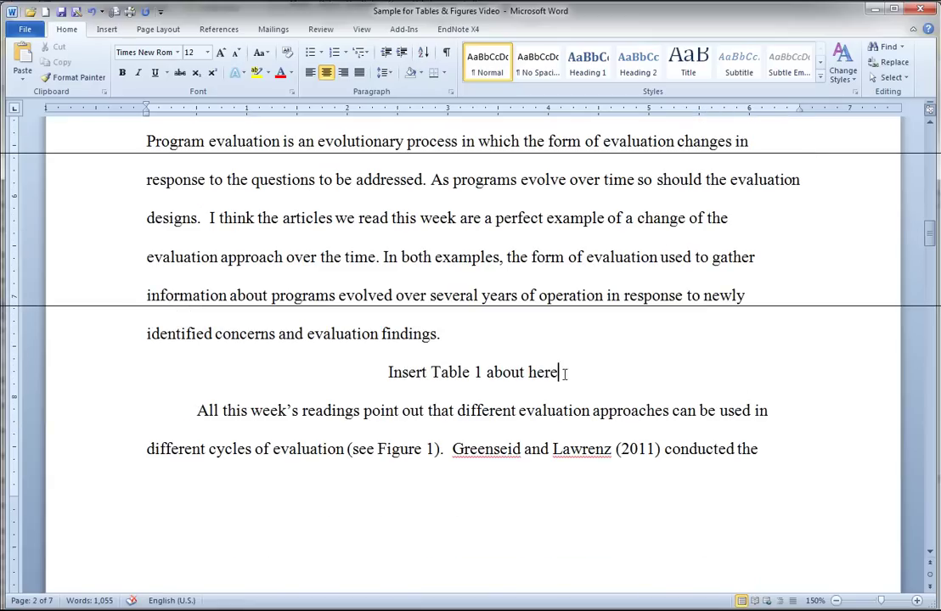
{"action": "left_click_drag", "start_coordinate": [559, 372], "coordinate": [411, 376]}
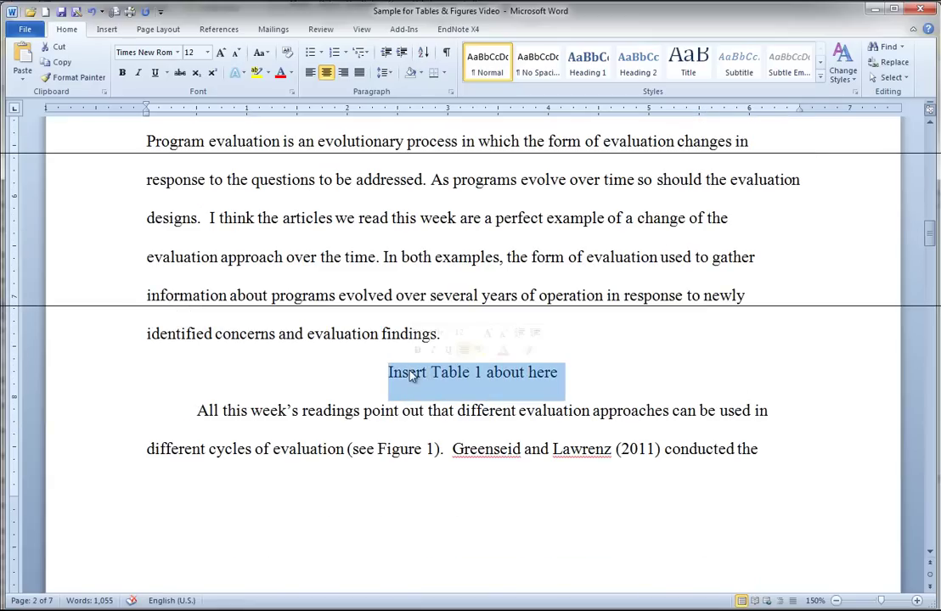
{"action": "left_click", "coordinate": [546, 372]}
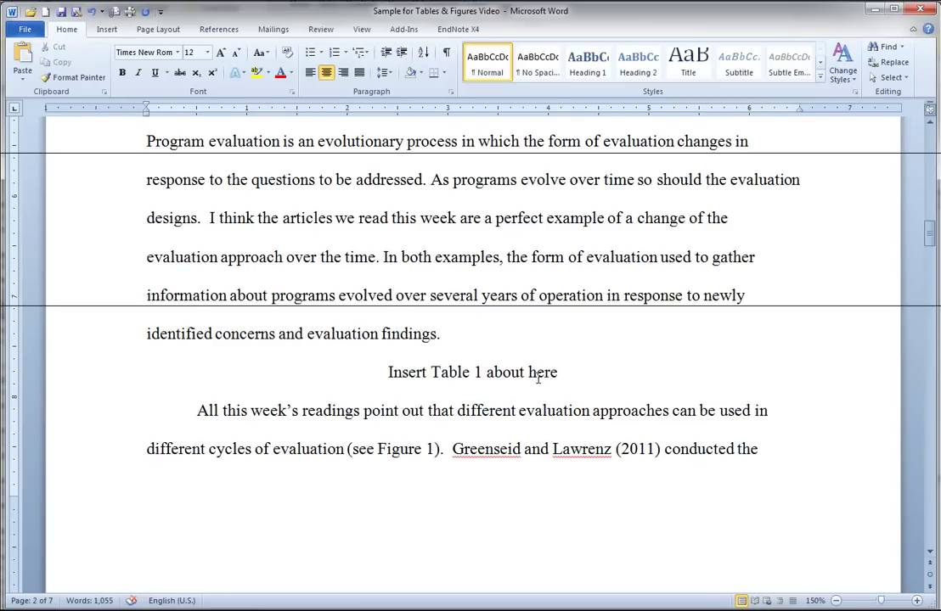
Step: Compare the "see Table 1" mention in the opening sentence with the "Insert Table 1 about here" placeholder, highlighting each
{"action": "scroll", "coordinate": [538, 377], "scroll_direction": "down", "scroll_amount": 1}
{"action": "scroll", "coordinate": [537, 377], "scroll_direction": "up", "scroll_amount": 10}
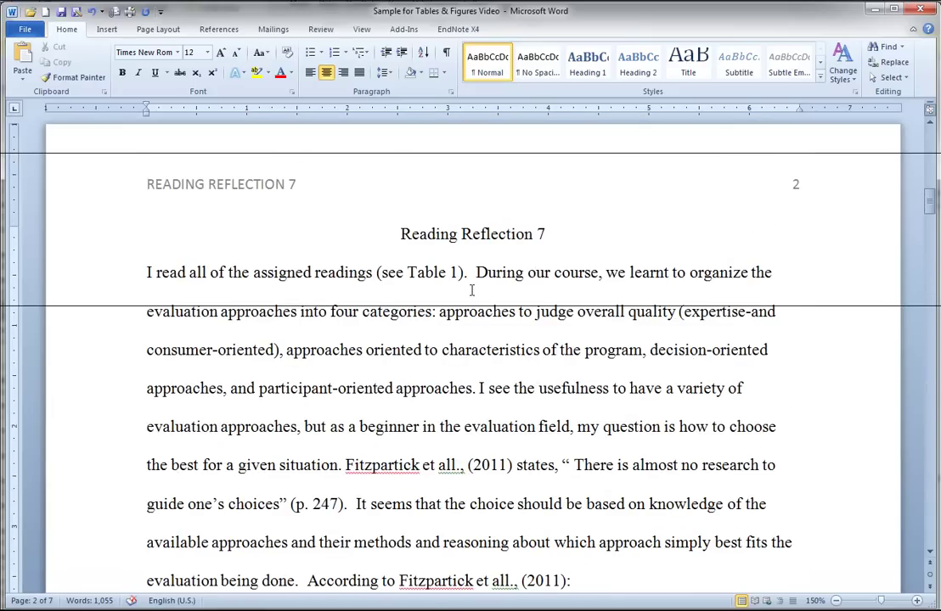
{"action": "left_click_drag", "start_coordinate": [458, 273], "coordinate": [391, 275]}
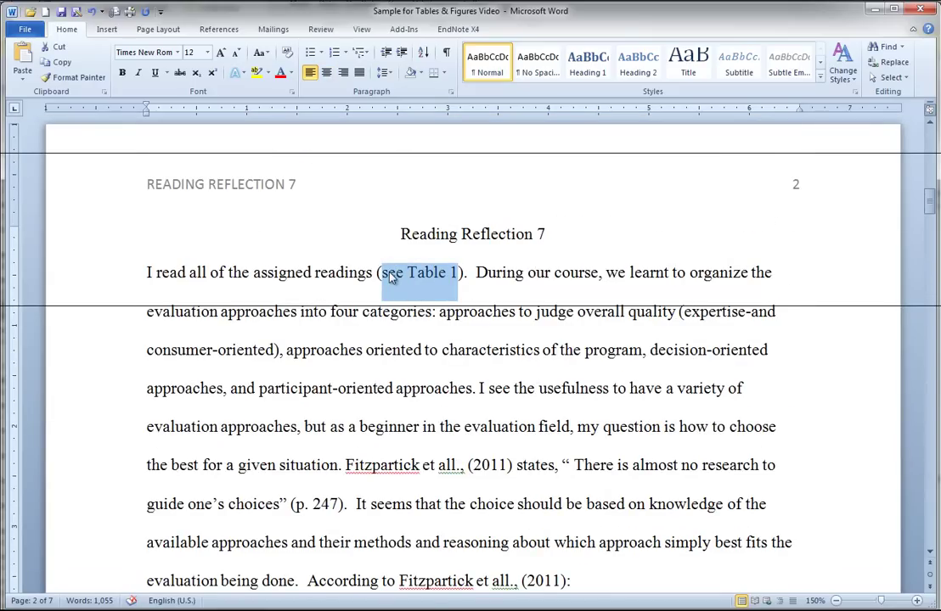
{"action": "scroll", "coordinate": [398, 278], "scroll_direction": "down", "scroll_amount": 5}
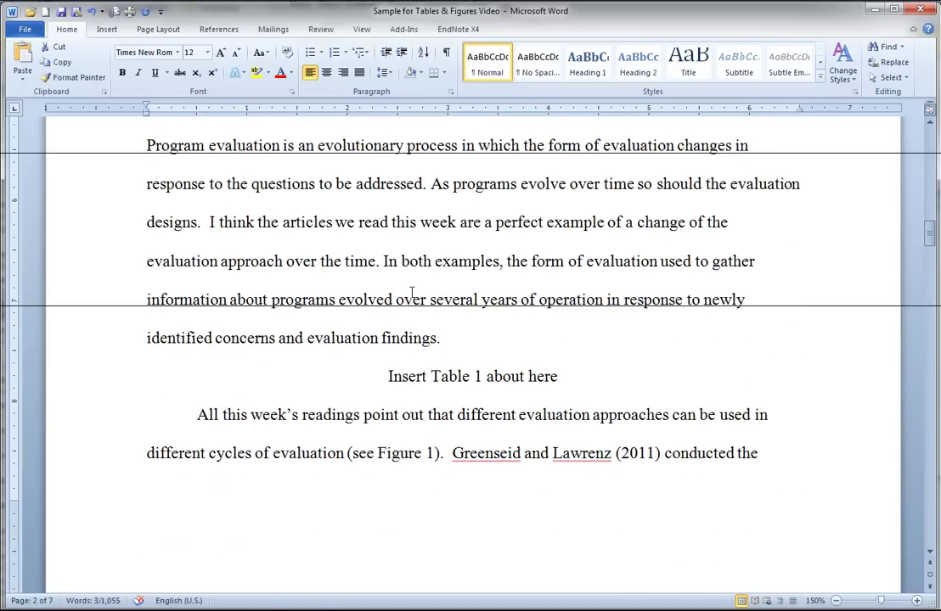
{"action": "left_click_drag", "start_coordinate": [404, 381], "coordinate": [551, 386]}
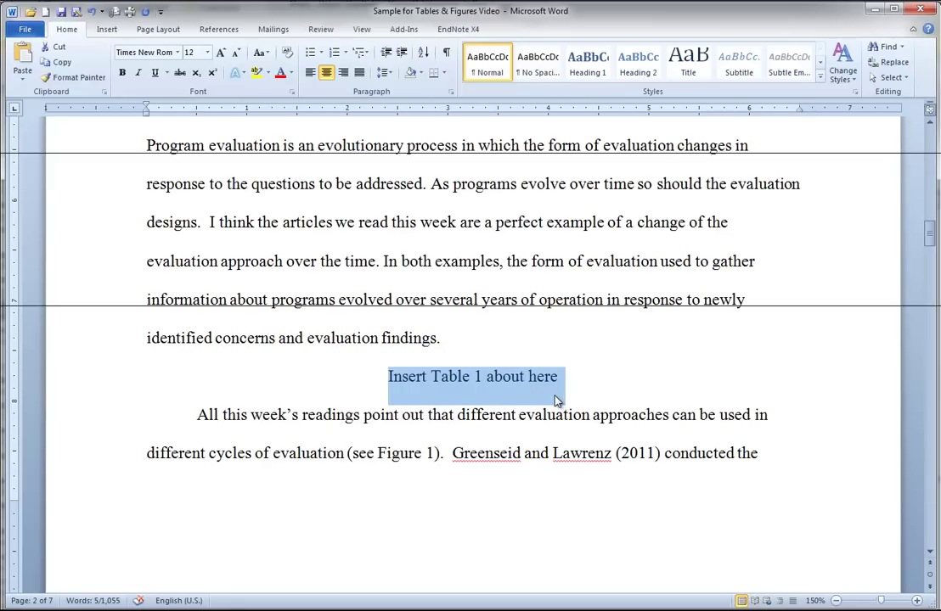
Step: Look through the body text and the References page to locate the Table 1 page at the end of the paper
{"action": "scroll", "coordinate": [557, 399], "scroll_direction": "down", "scroll_amount": 5}
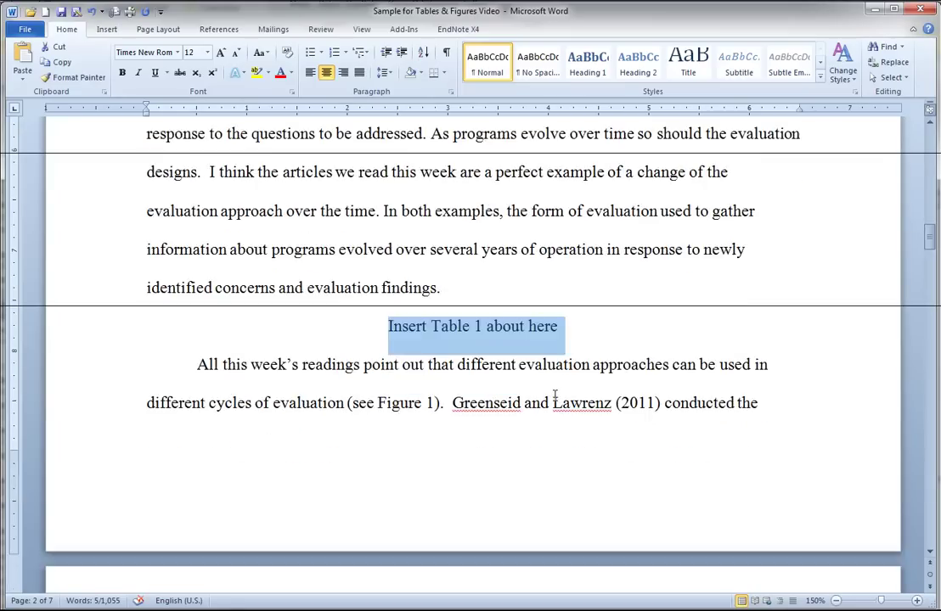
{"action": "scroll", "coordinate": [556, 399], "scroll_direction": "down", "scroll_amount": 8}
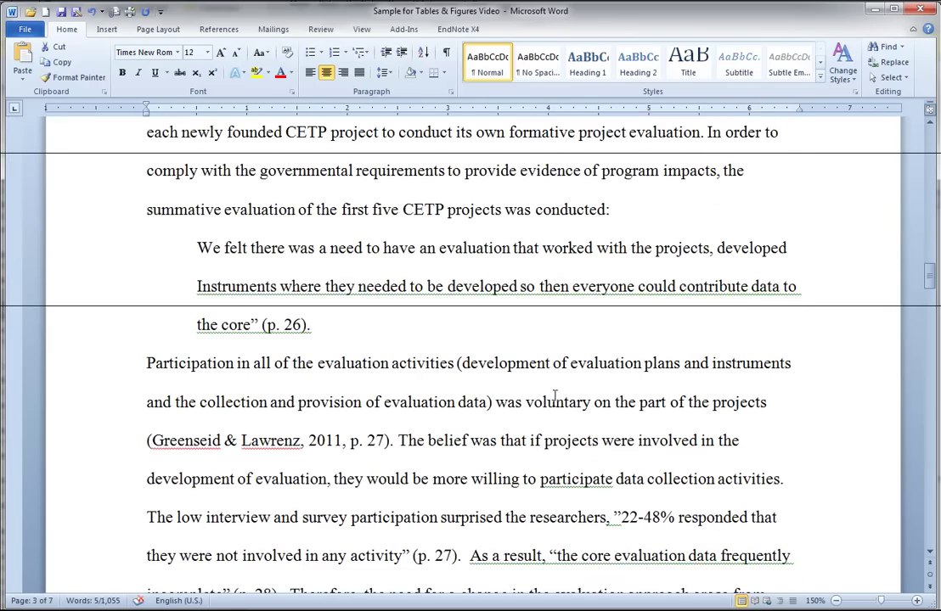
{"action": "scroll", "coordinate": [557, 397], "scroll_direction": "down", "scroll_amount": 8}
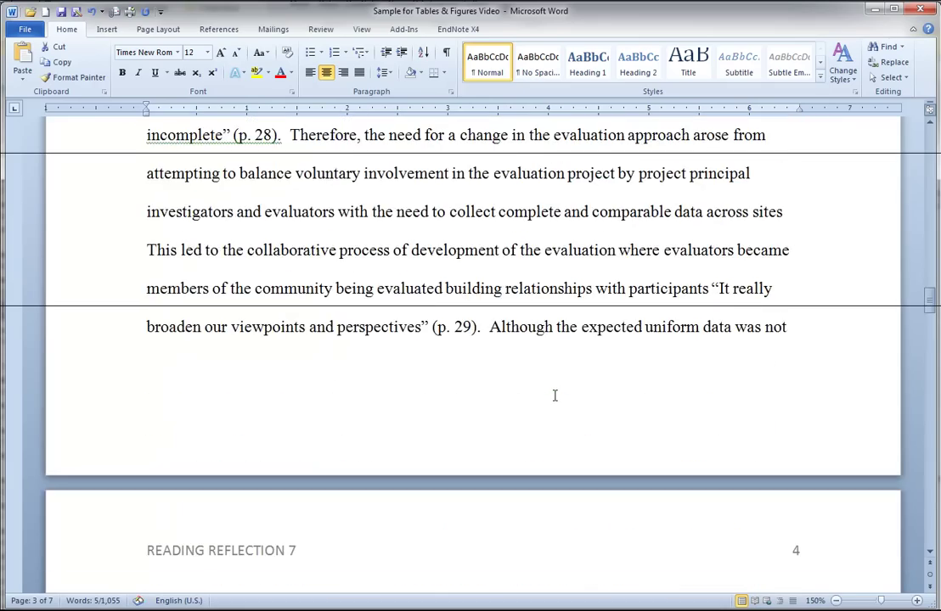
{"action": "scroll", "coordinate": [554, 396], "scroll_direction": "down", "scroll_amount": 5}
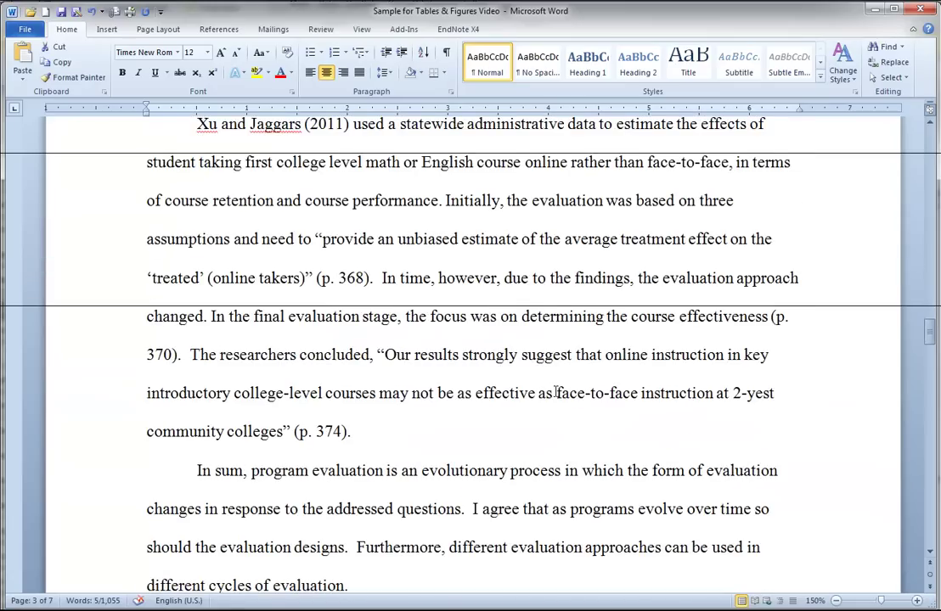
{"action": "scroll", "coordinate": [557, 392], "scroll_direction": "down", "scroll_amount": 12}
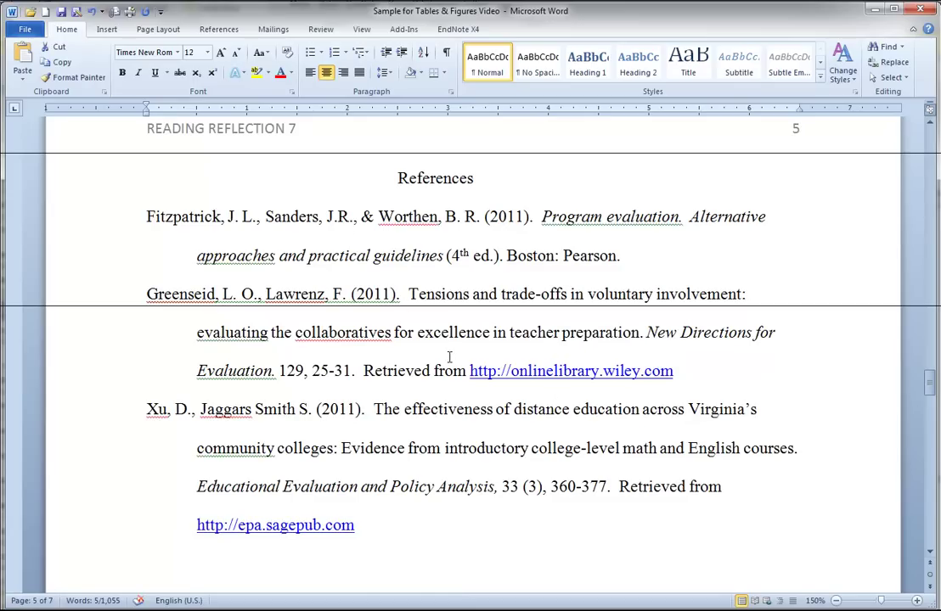
{"action": "scroll", "coordinate": [449, 357], "scroll_direction": "down", "scroll_amount": 3}
{"action": "scroll", "coordinate": [450, 358], "scroll_direction": "down", "scroll_amount": 3}
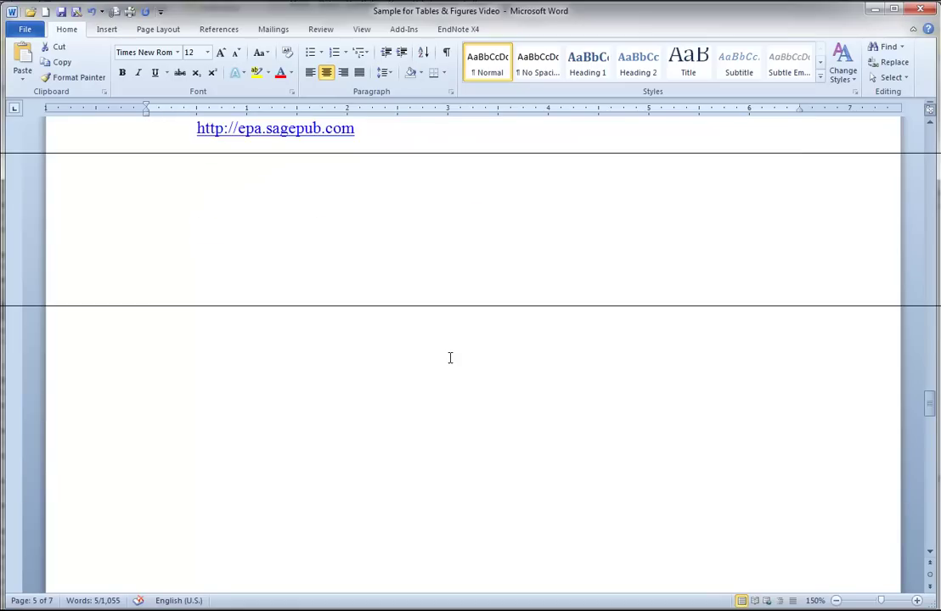
{"action": "scroll", "coordinate": [450, 358], "scroll_direction": "down", "scroll_amount": 5}
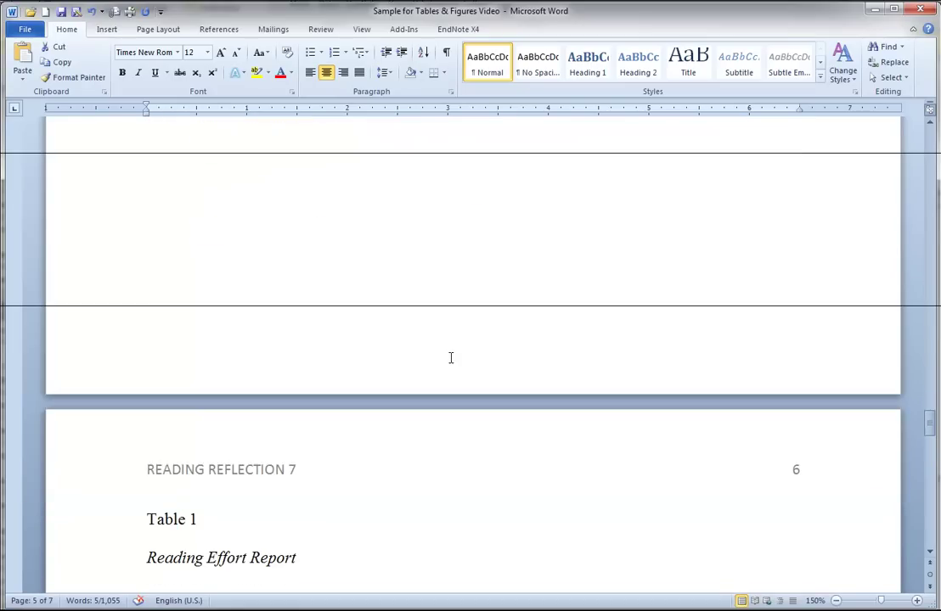
{"action": "scroll", "coordinate": [450, 360], "scroll_direction": "down", "scroll_amount": 2}
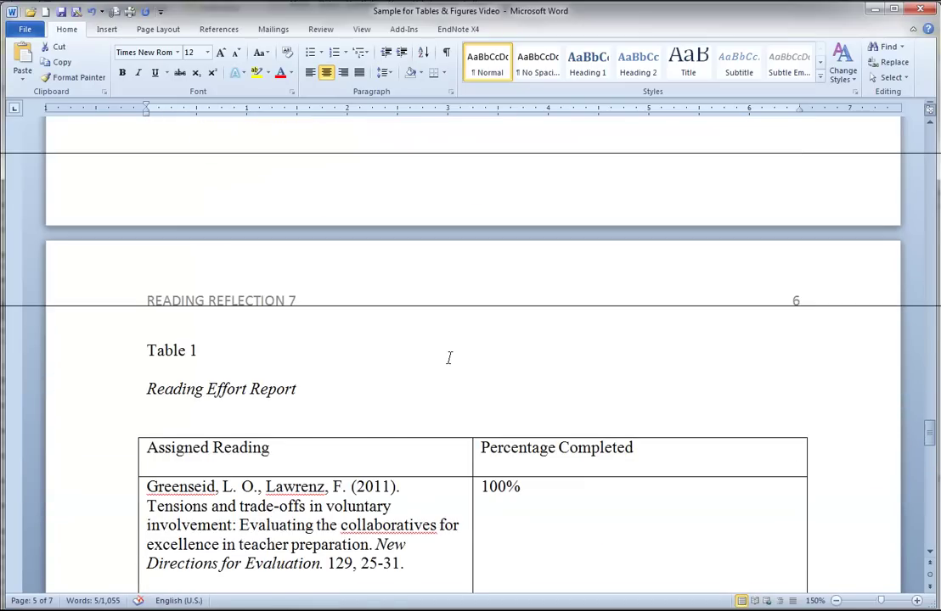
{"action": "scroll", "coordinate": [450, 357], "scroll_direction": "down", "scroll_amount": 3}
{"action": "scroll", "coordinate": [450, 358], "scroll_direction": "down", "scroll_amount": 1}
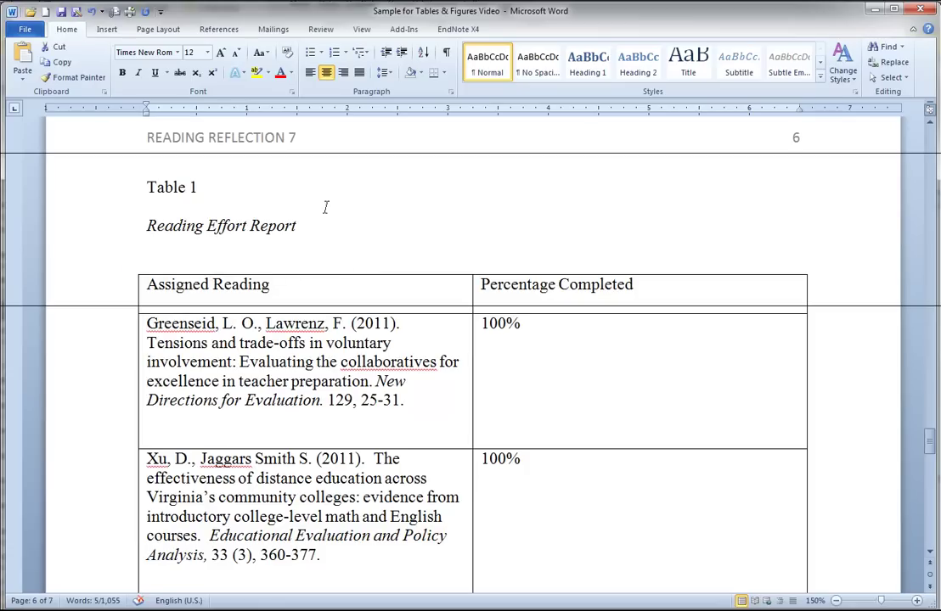
Step: Examine the parts of Table 1 by highlighting its number, its italic title "Reading Effort Report" and the table rows
{"action": "left_click_drag", "start_coordinate": [157, 187], "coordinate": [206, 188]}
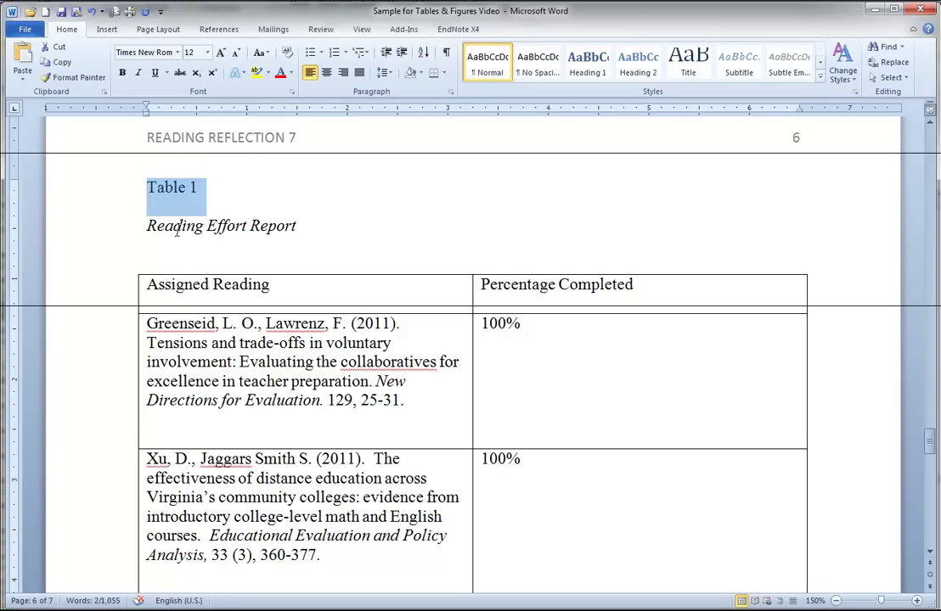
{"action": "left_click_drag", "start_coordinate": [148, 228], "coordinate": [389, 252]}
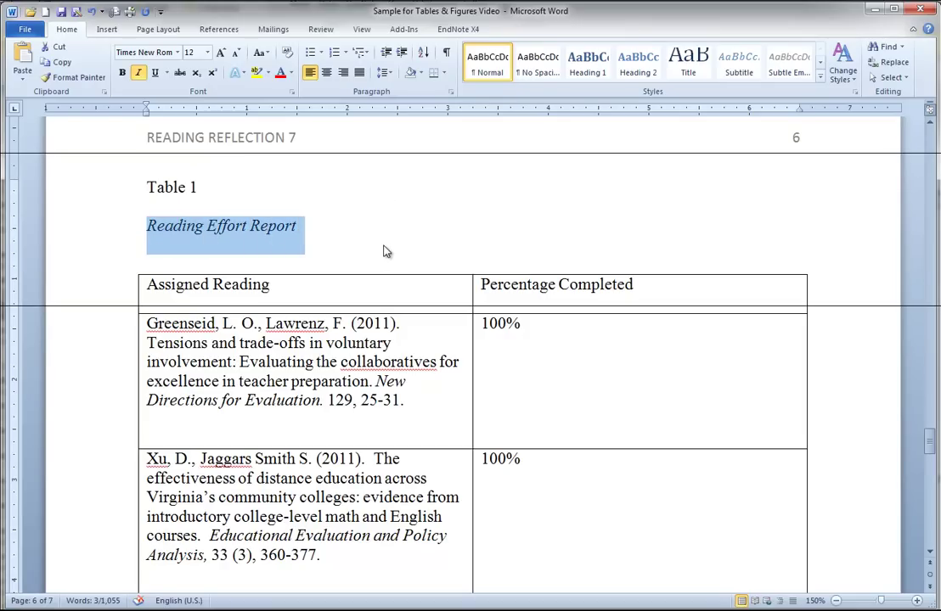
{"action": "left_click", "coordinate": [205, 191]}
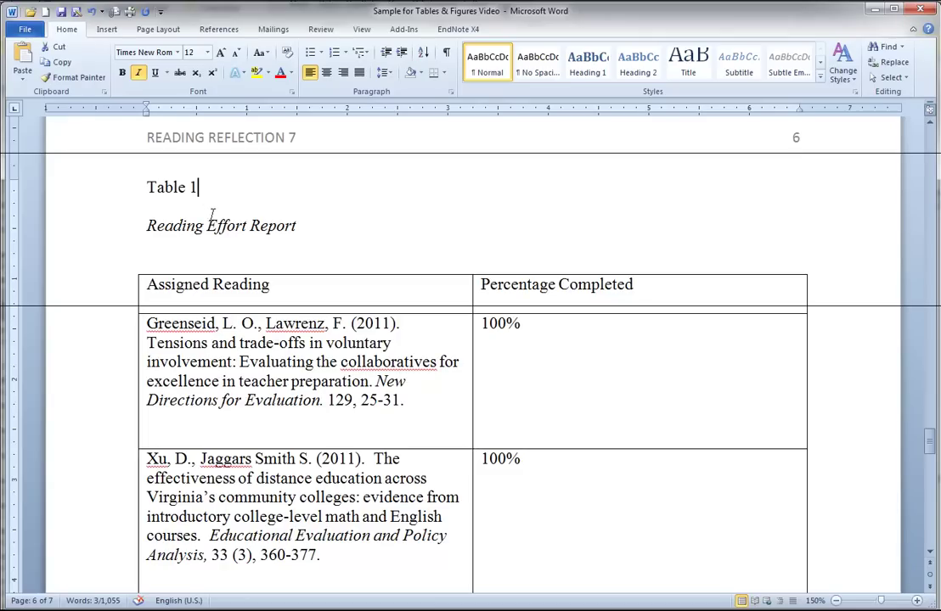
{"action": "left_click_drag", "start_coordinate": [210, 213], "coordinate": [296, 248]}
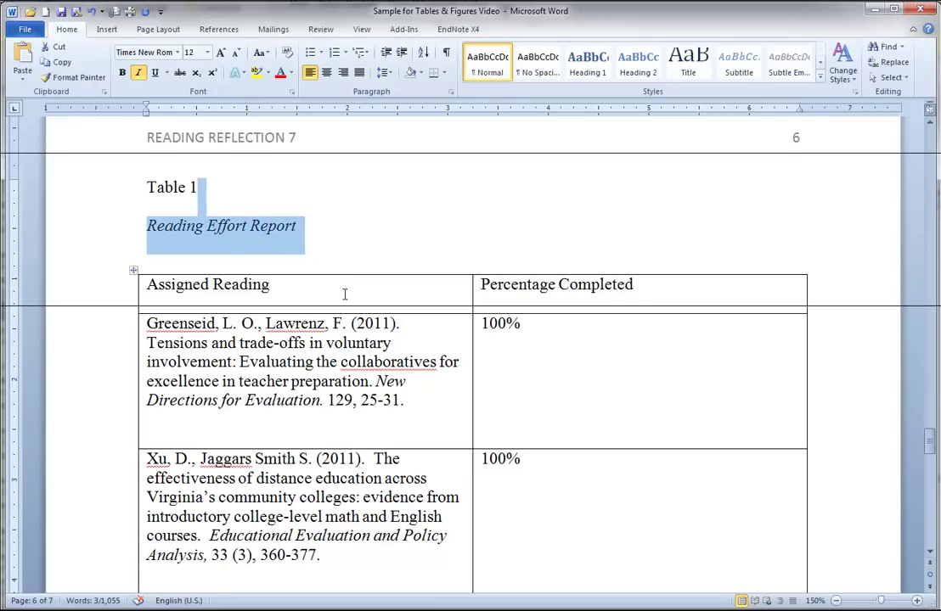
{"action": "scroll", "coordinate": [345, 294], "scroll_direction": "down", "scroll_amount": 1}
{"action": "left_click", "coordinate": [261, 253]}
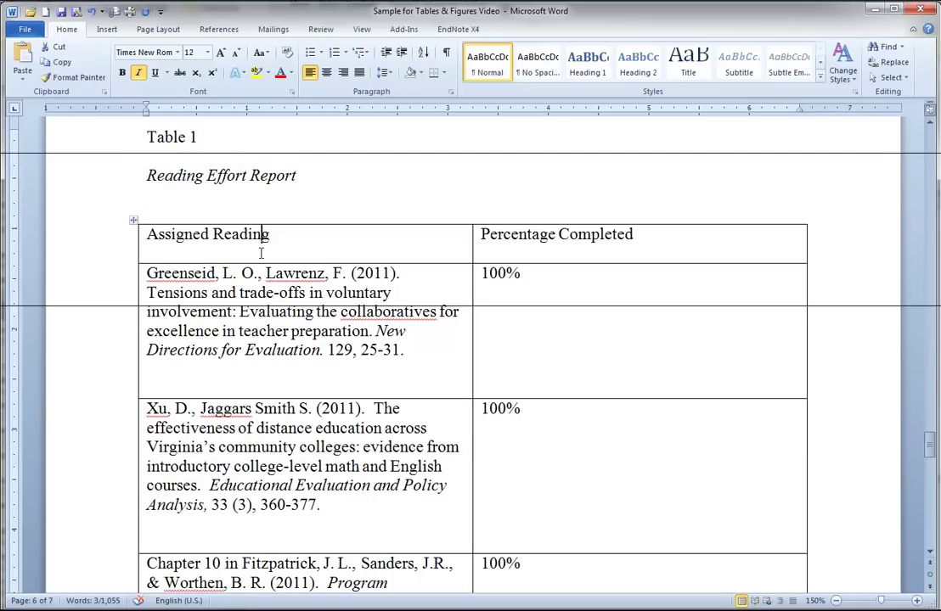
{"action": "left_click_drag", "start_coordinate": [261, 253], "coordinate": [565, 554]}
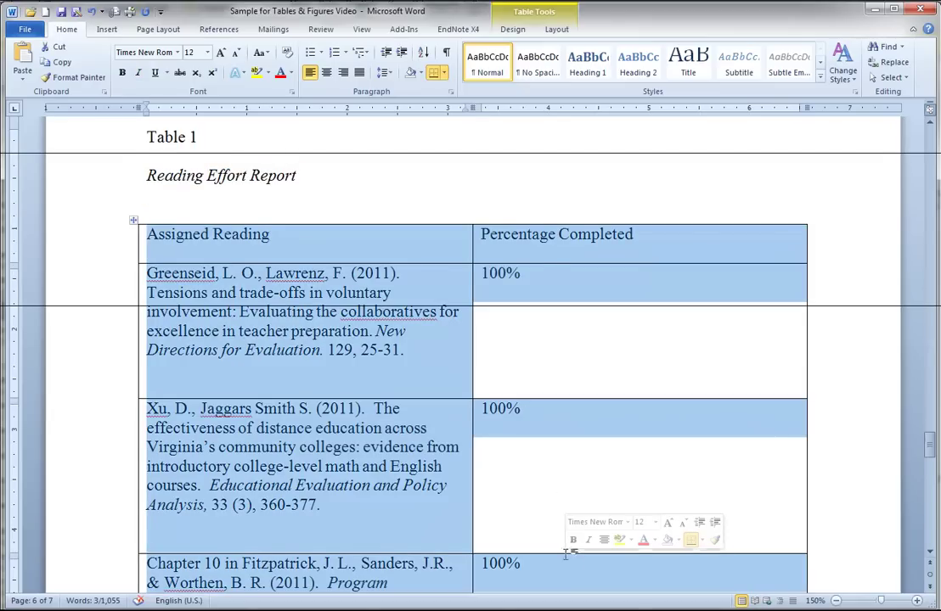
Step: Examine the remaining rows of Table 1, highlighting the first reading's reference and its completion percentage
{"action": "scroll", "coordinate": [565, 548], "scroll_direction": "down", "scroll_amount": 1}
{"action": "scroll", "coordinate": [567, 543], "scroll_direction": "down", "scroll_amount": 1}
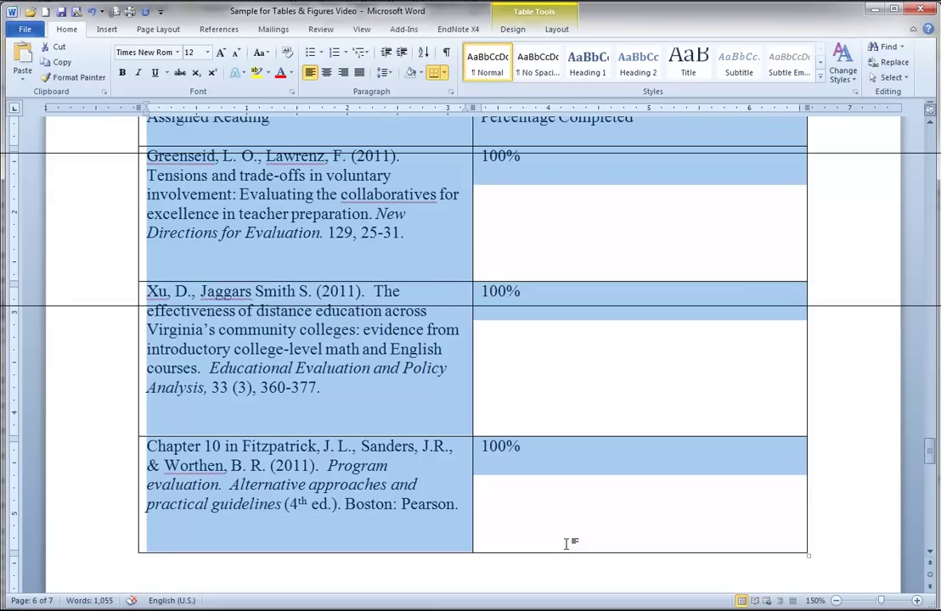
{"action": "left_click", "coordinate": [838, 427]}
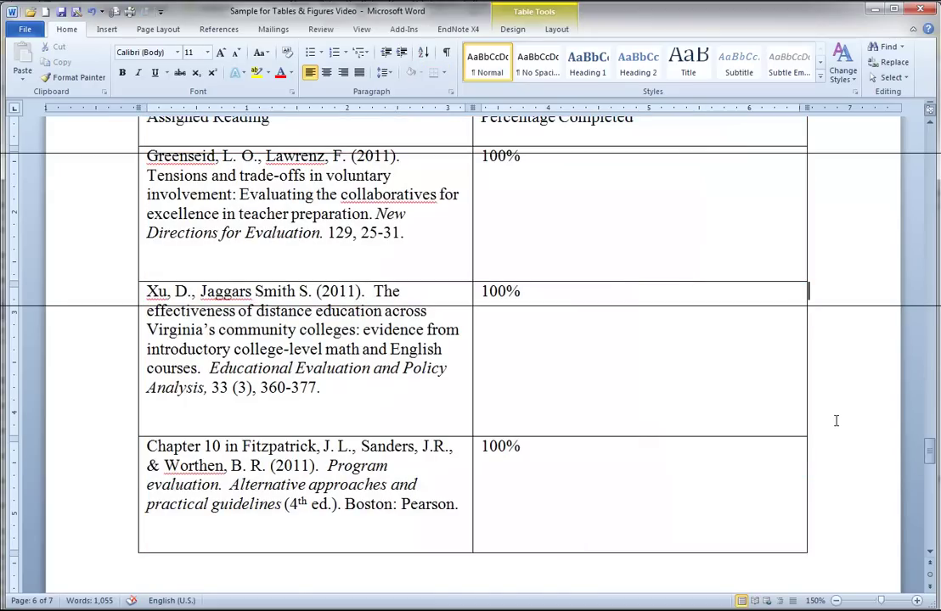
{"action": "key", "text": "Return"}
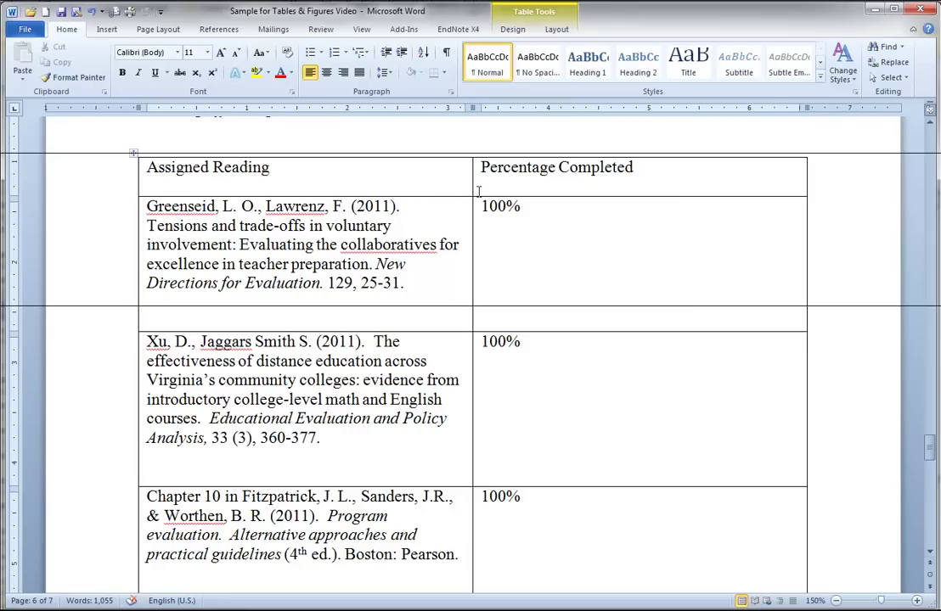
{"action": "left_click_drag", "start_coordinate": [405, 283], "coordinate": [162, 206]}
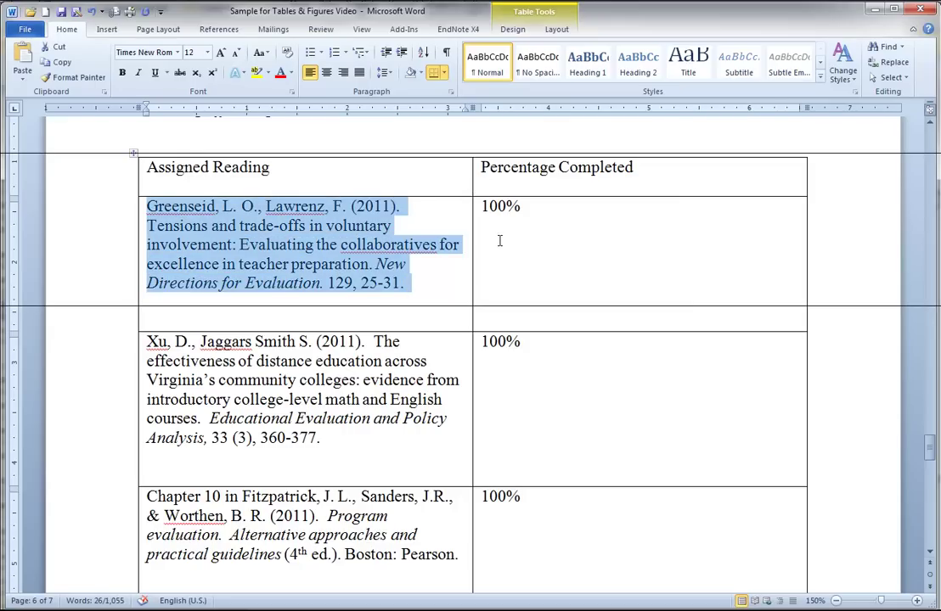
{"action": "left_click_drag", "start_coordinate": [540, 227], "coordinate": [481, 204]}
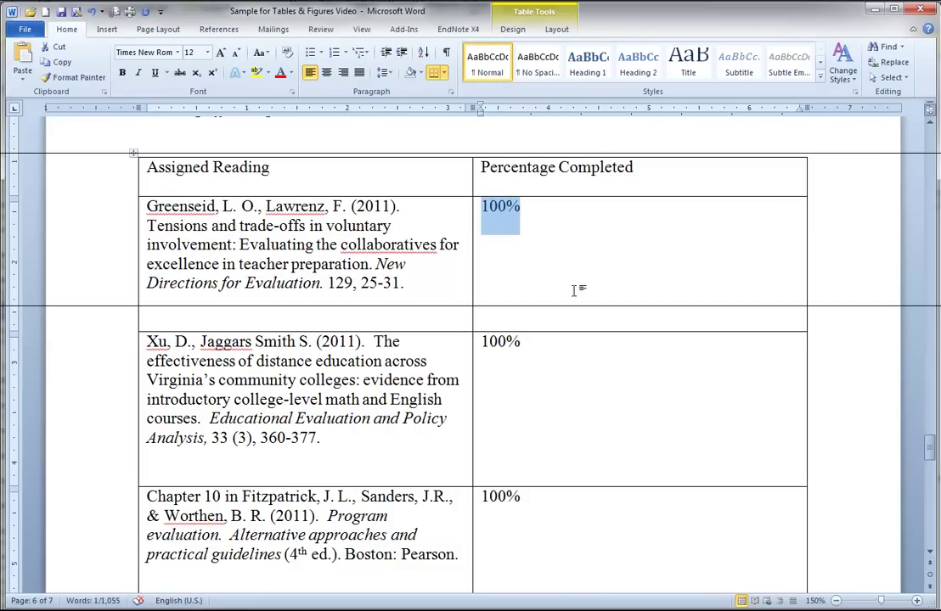
{"action": "left_click", "coordinate": [567, 239]}
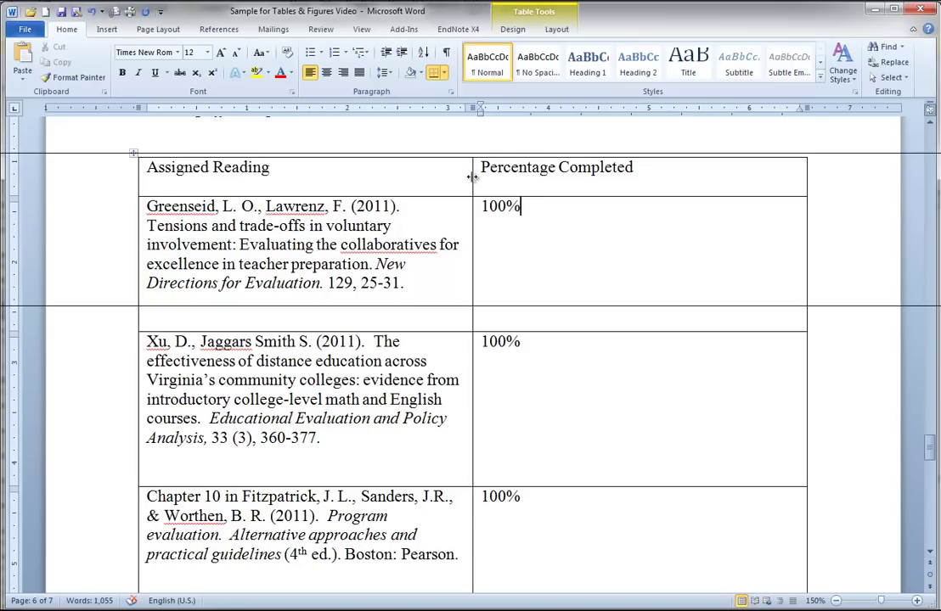
Step: Widen the Assigned Reading column, narrowing Percentage Completed to about 1.26 inches, and highlight the header row and first article title
{"action": "mouse_move", "coordinate": [473, 177]}
{"action": "left_mouse_down"}
{"action": "mouse_move", "coordinate": [687, 196]}
{"action": "mouse_move", "coordinate": [681, 202]}
{"action": "left_mouse_up"}
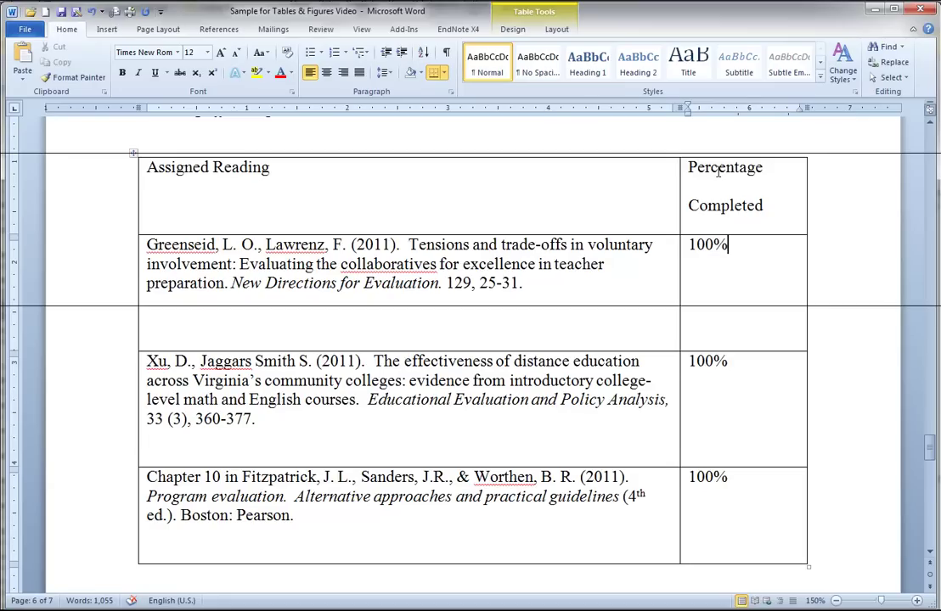
{"action": "left_click", "coordinate": [765, 206]}
{"action": "left_click_drag", "start_coordinate": [765, 206], "coordinate": [296, 151]}
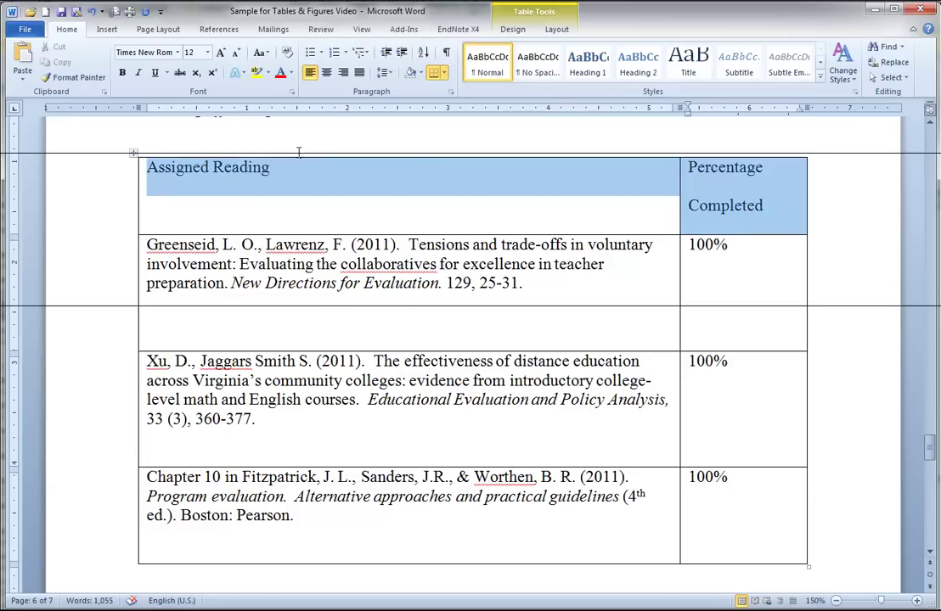
{"action": "left_click", "coordinate": [743, 170]}
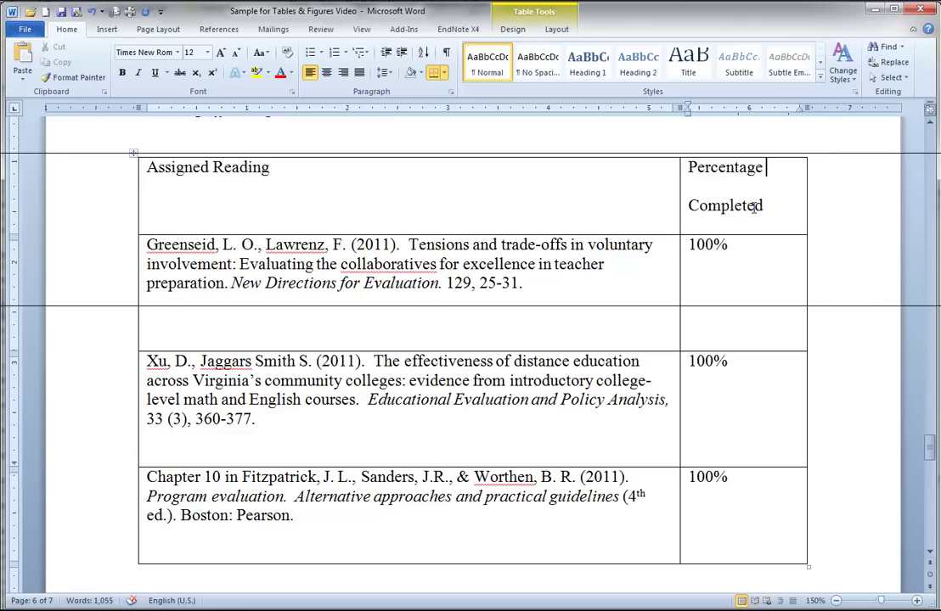
{"action": "left_click_drag", "start_coordinate": [605, 264], "coordinate": [459, 245]}
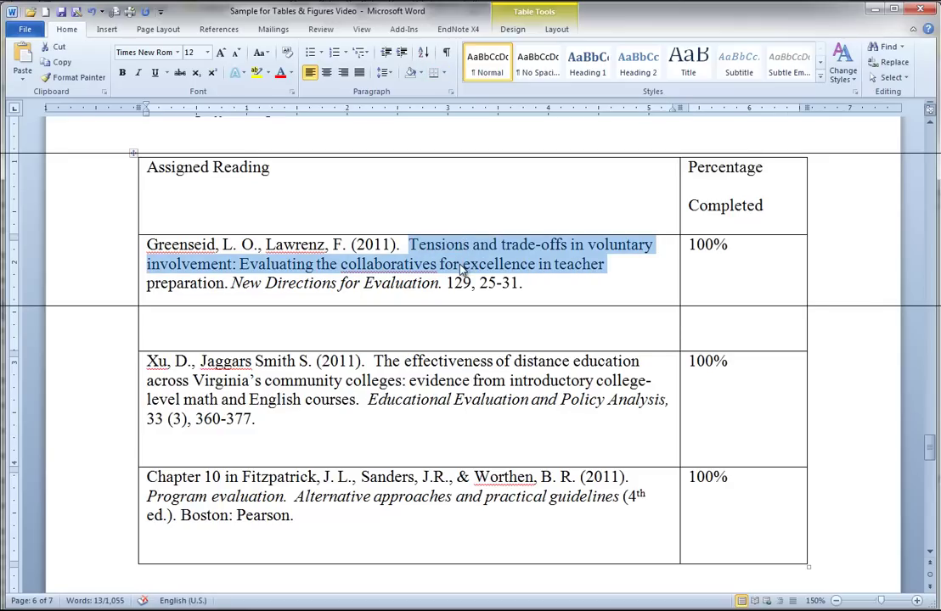
{"action": "left_click", "coordinate": [733, 174]}
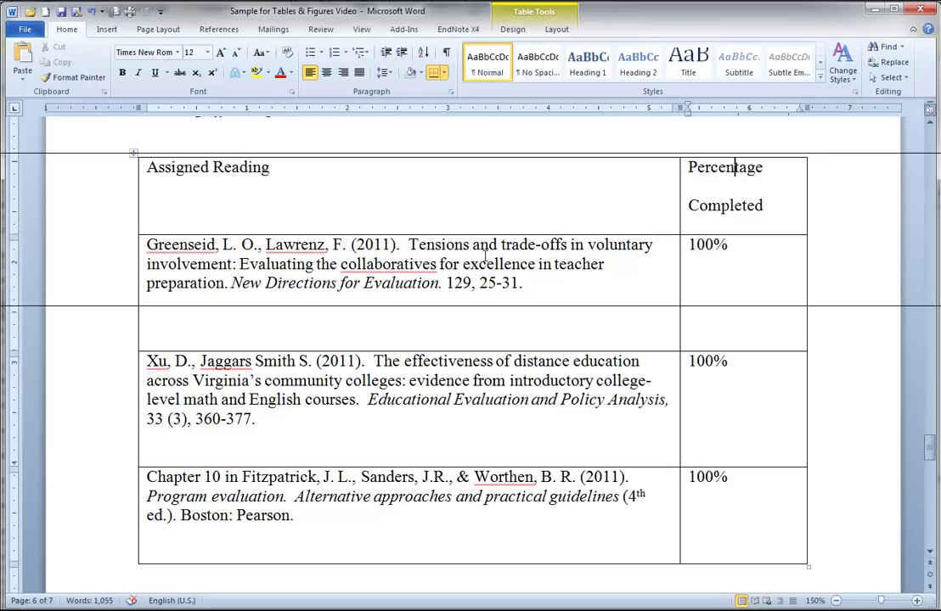
Step: Set the line spacing of all the text in Table 1 to 1.0
{"action": "left_click_drag", "start_coordinate": [485, 256], "coordinate": [476, 544]}
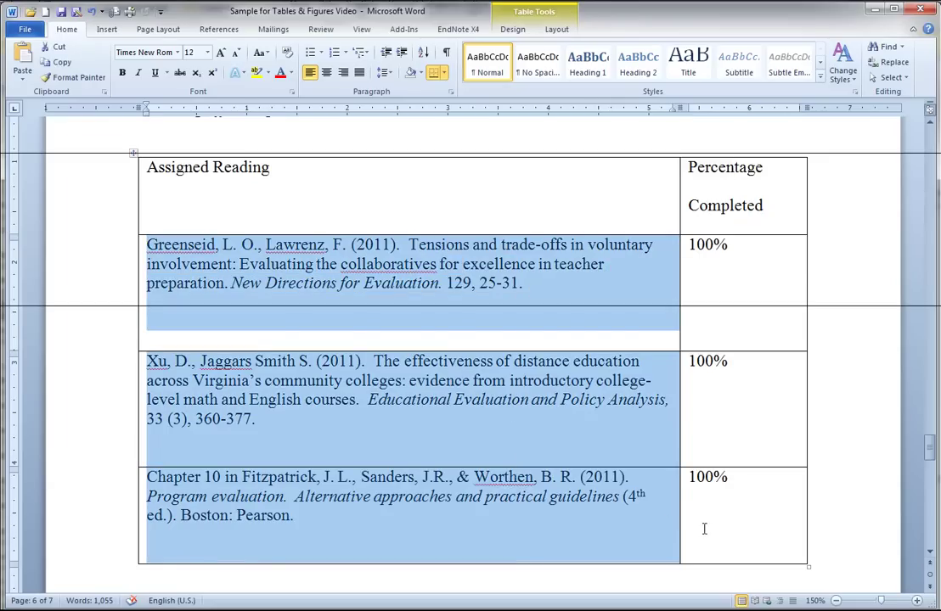
{"action": "left_click_drag", "start_coordinate": [704, 529], "coordinate": [369, 150]}
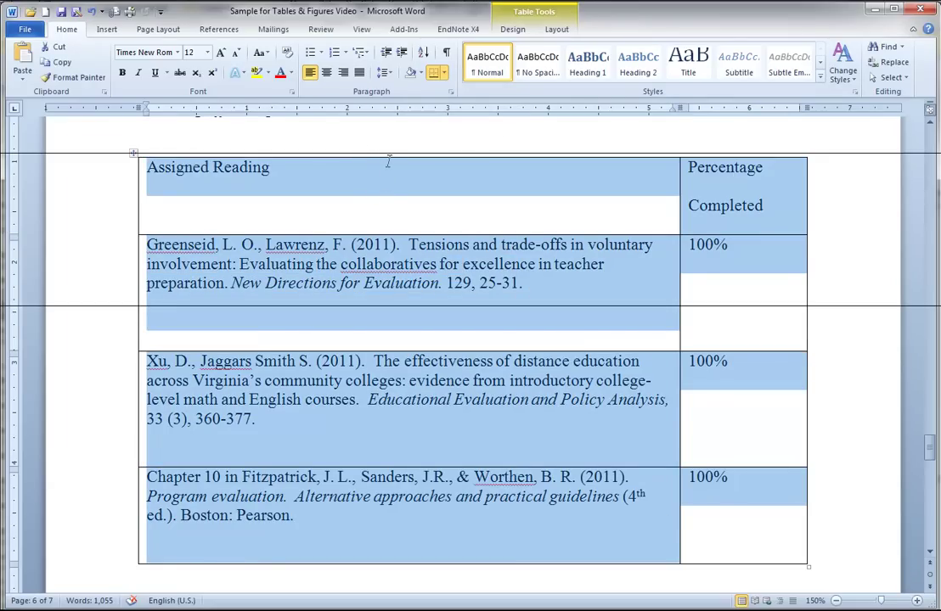
{"action": "left_click", "coordinate": [392, 75]}
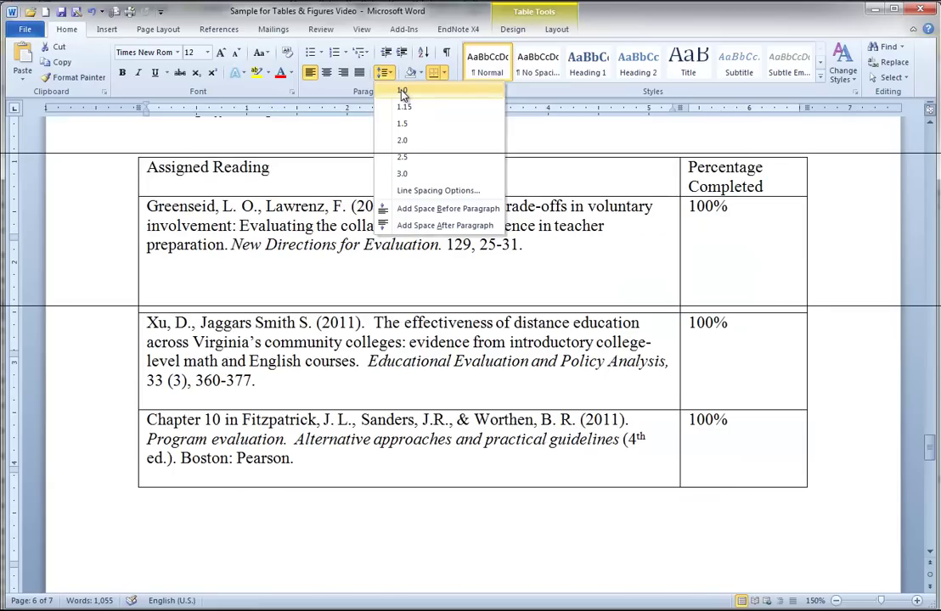
{"action": "left_click", "coordinate": [402, 92]}
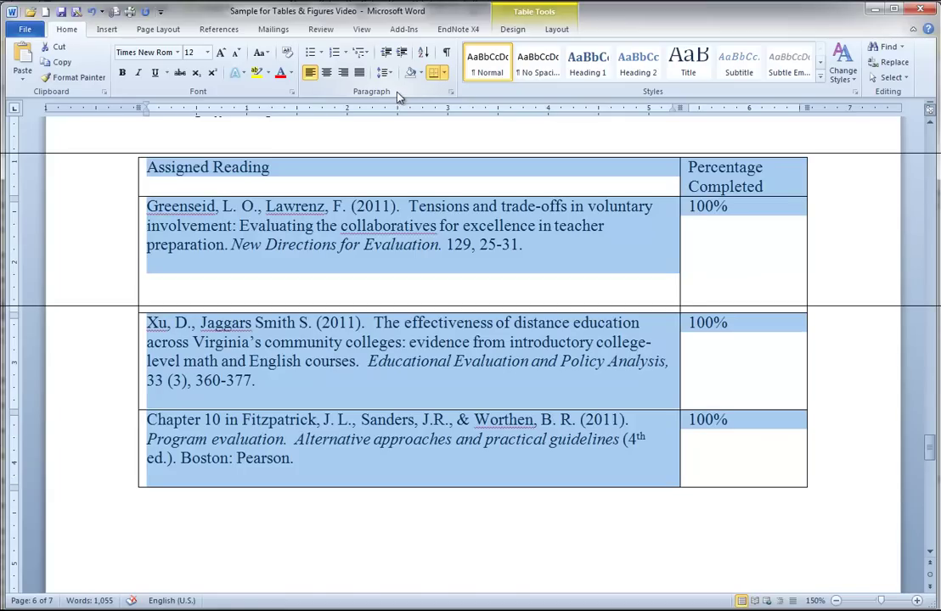
Step: Apply Single line spacing to the table's text in the Paragraph settings, keeping the spacing after at 0 pt
{"action": "left_click", "coordinate": [453, 95]}
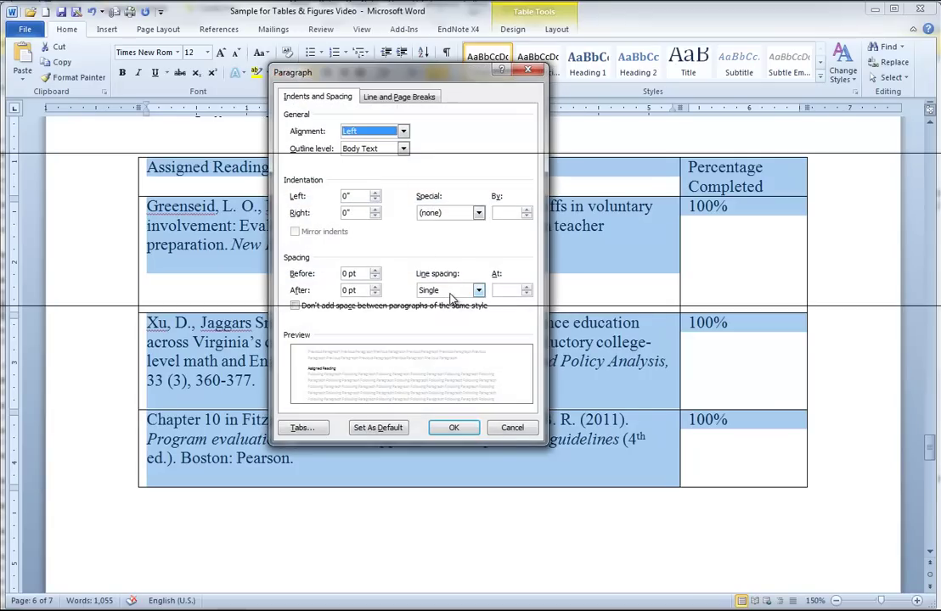
{"action": "left_click", "coordinate": [452, 292]}
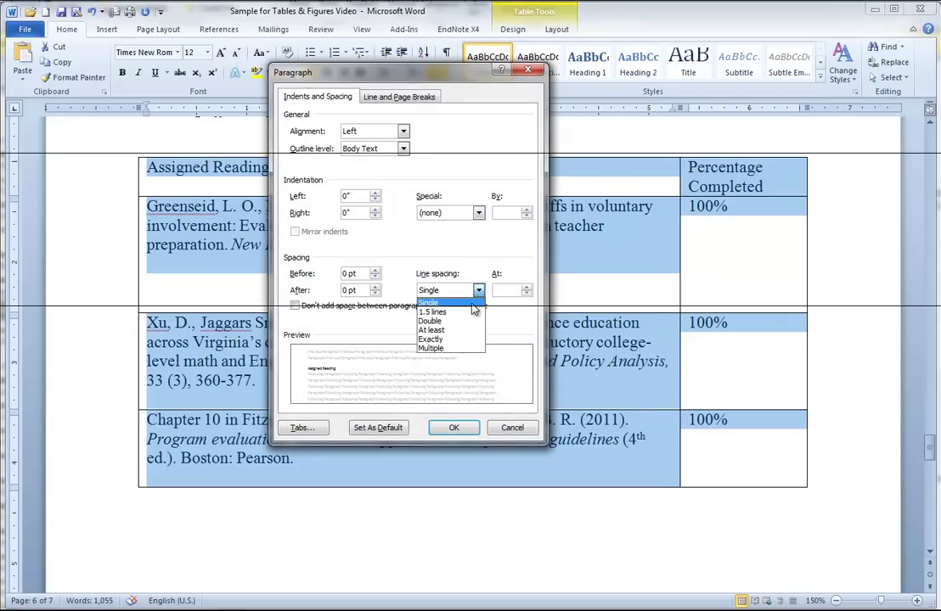
{"action": "left_click", "coordinate": [456, 304]}
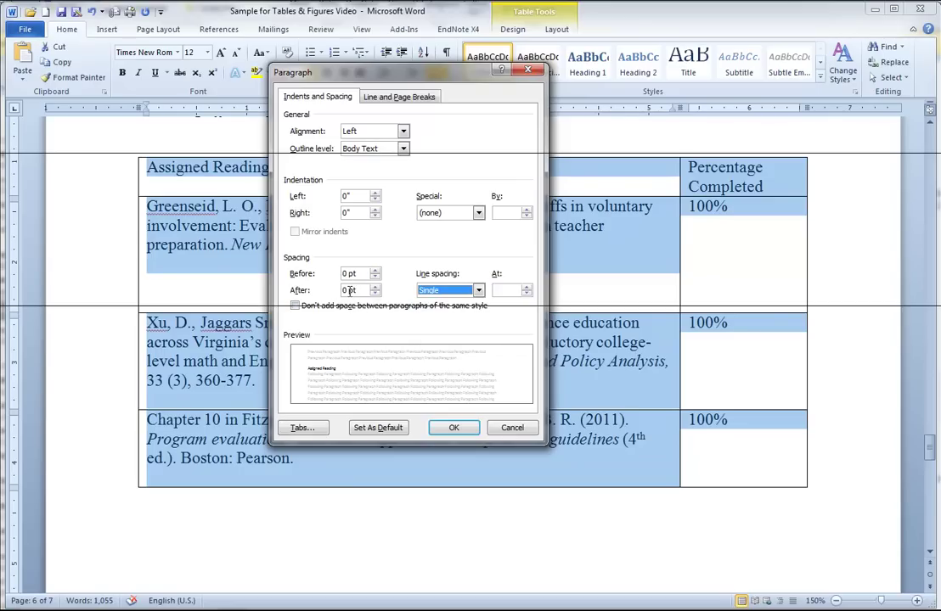
{"action": "left_click", "coordinate": [349, 291]}
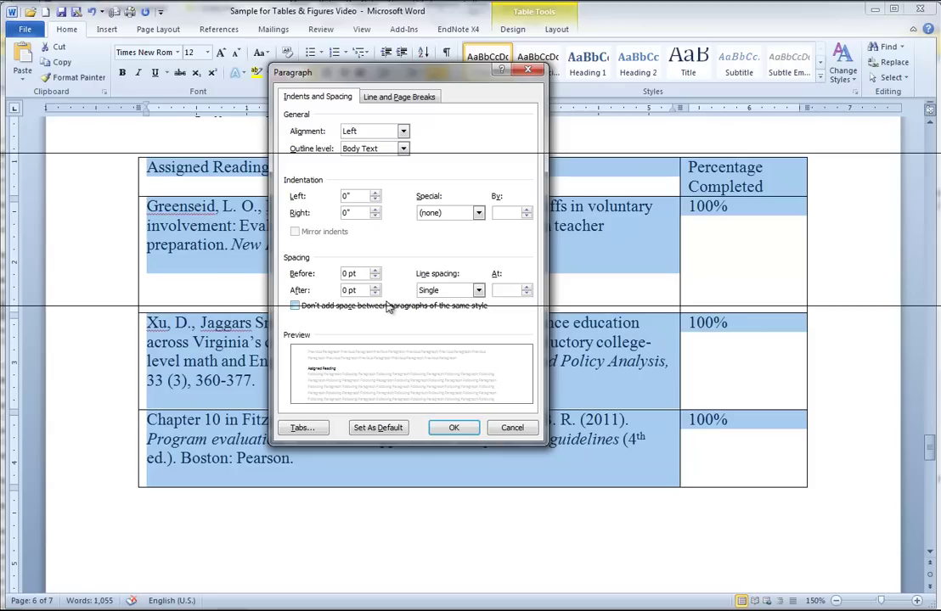
{"action": "left_click", "coordinate": [454, 428]}
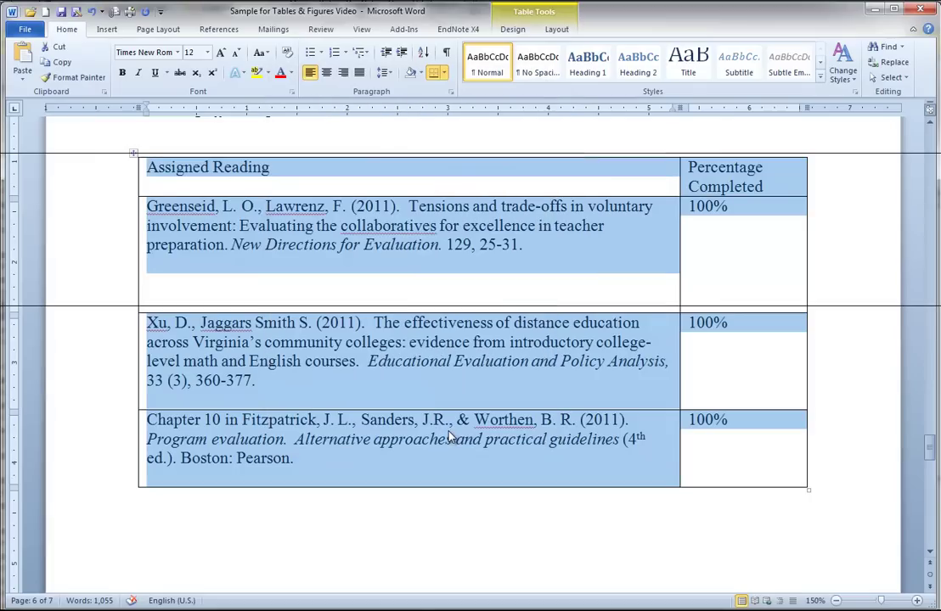
Step: Remove the blank line below the first reading's reference and reduce that row's height to fit its text
{"action": "left_click", "coordinate": [433, 281]}
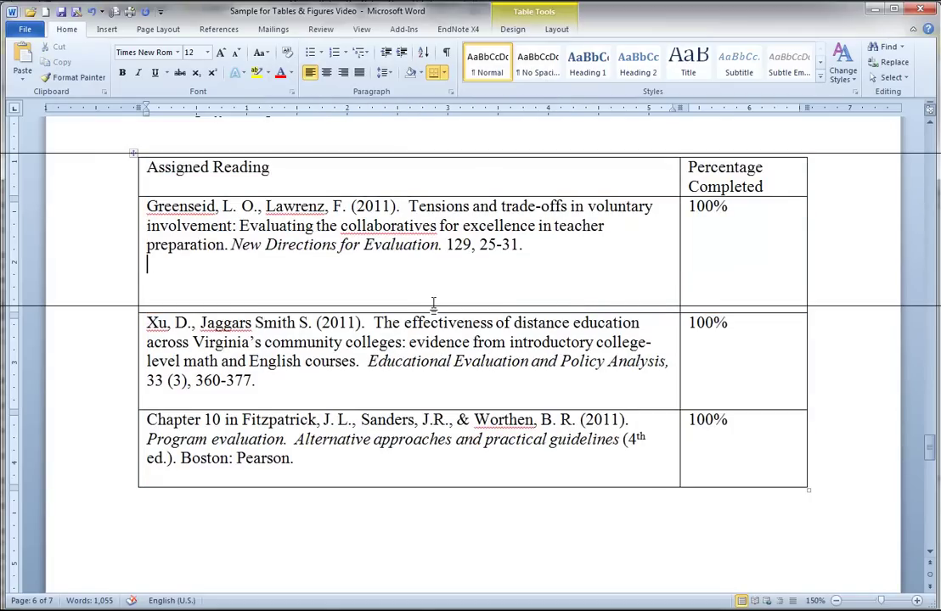
{"action": "key", "text": "BackSpace"}
{"action": "left_click_drag", "start_coordinate": [489, 313], "coordinate": [487, 268]}
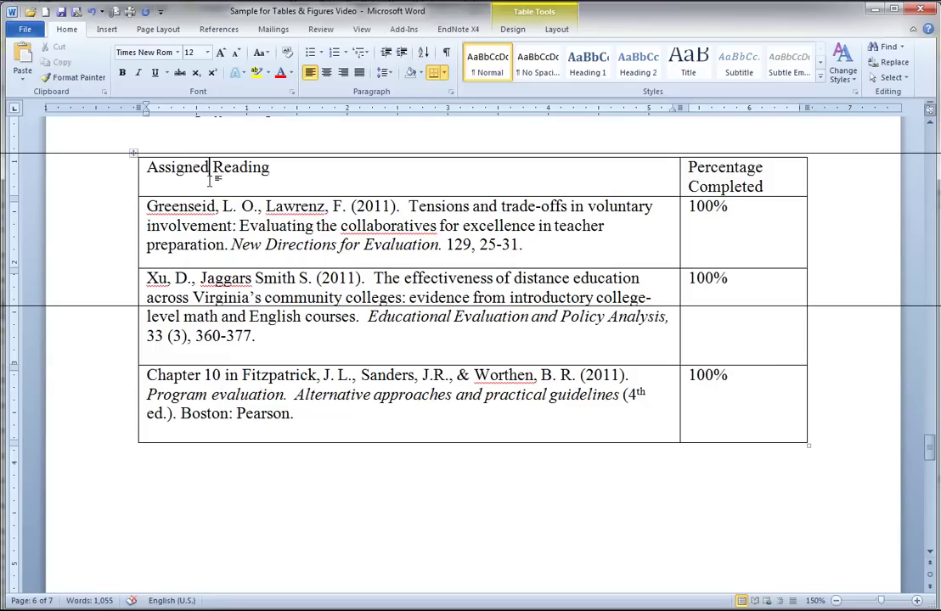
Step: Try selecting all of Table 1, first as a range of cells and again as a complete table
{"action": "left_click_drag", "start_coordinate": [209, 174], "coordinate": [716, 409]}
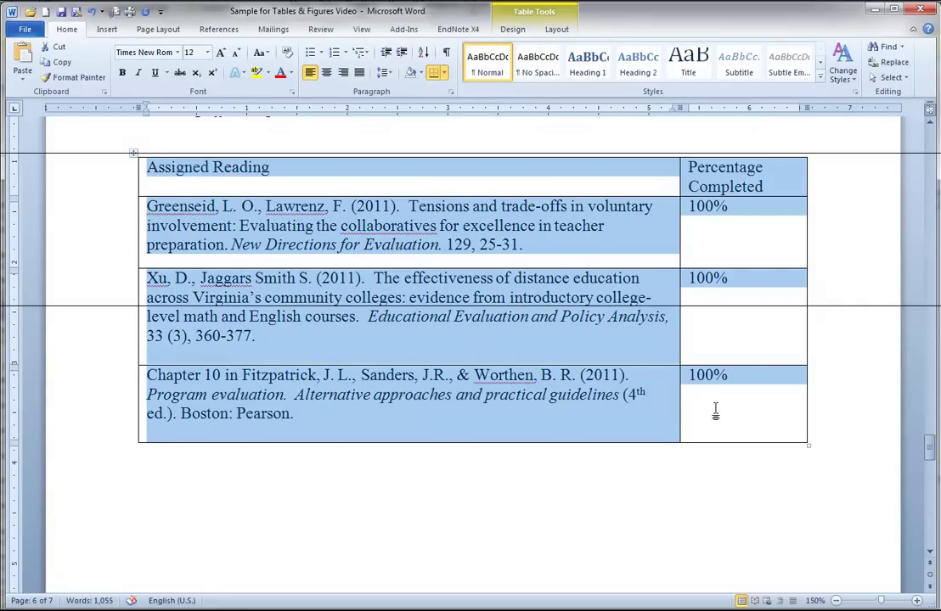
{"action": "left_click", "coordinate": [714, 411]}
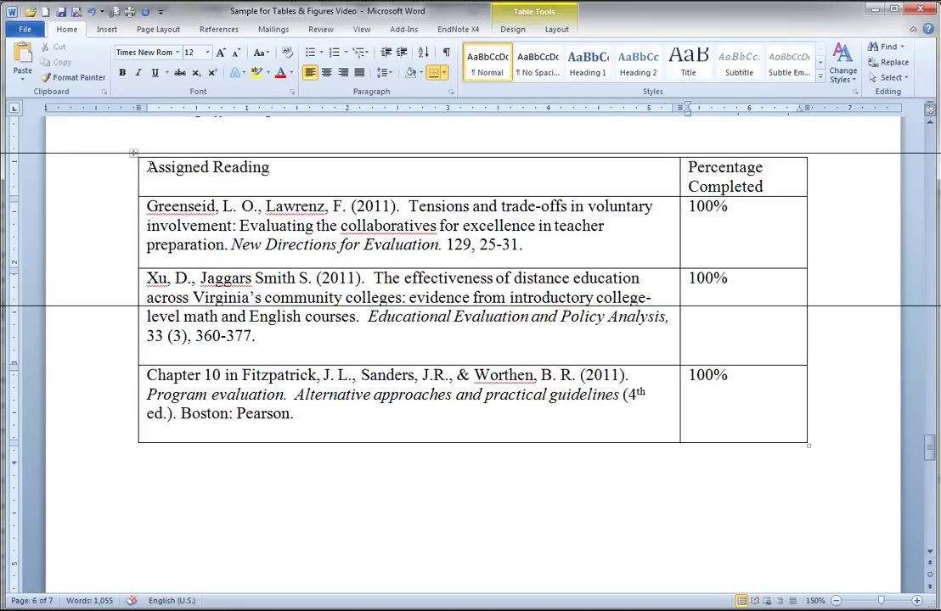
{"action": "left_click", "coordinate": [135, 156]}
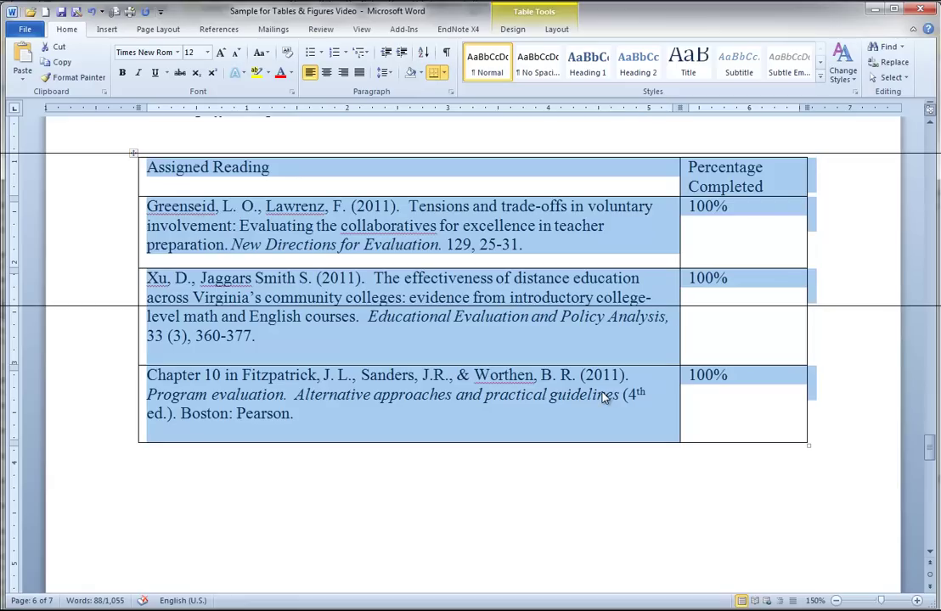
{"action": "left_click", "coordinate": [746, 422]}
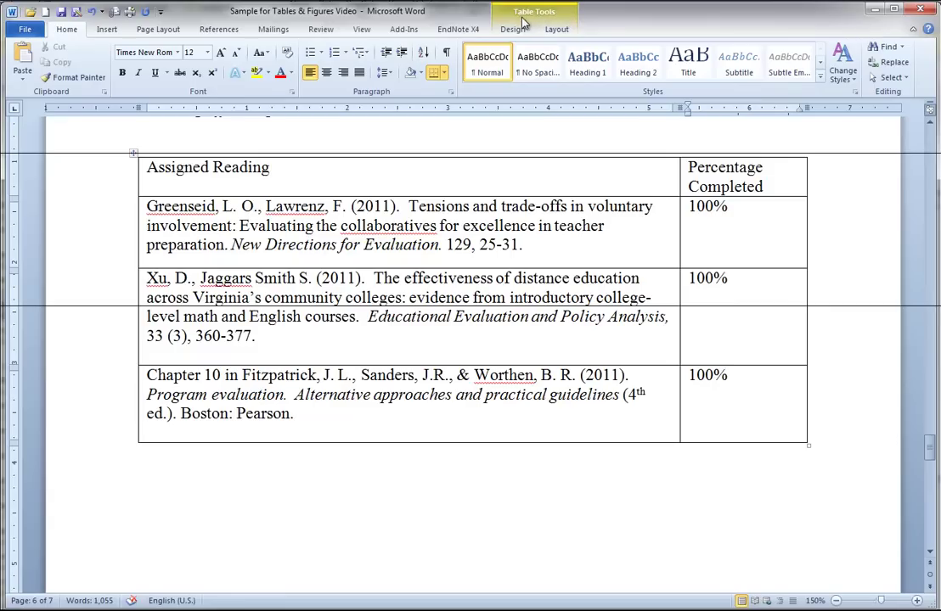
Step: Select all of Table 1 and remove its left, inner vertical and right borders, applying the change to the table
{"action": "left_click", "coordinate": [554, 30]}
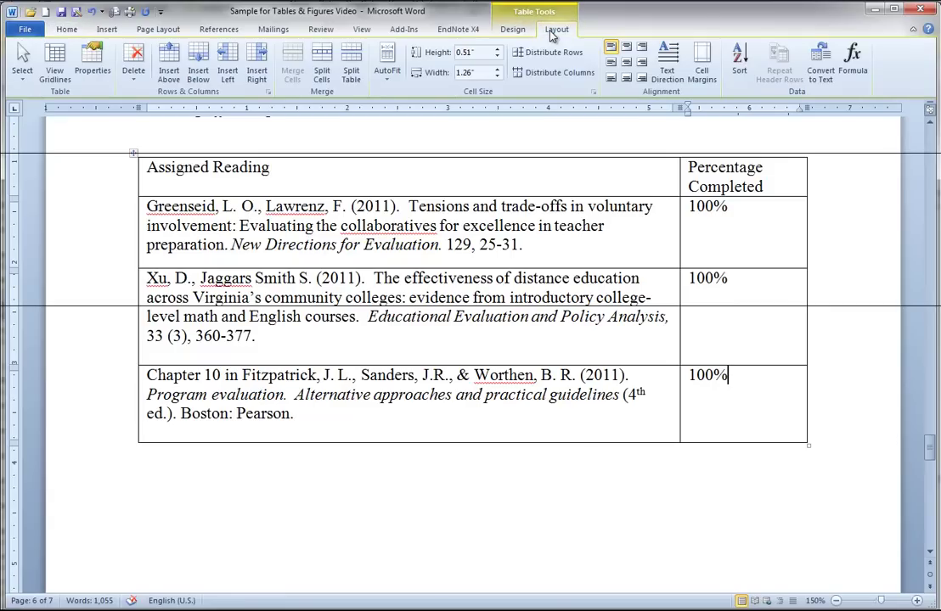
{"action": "left_click", "coordinate": [23, 68]}
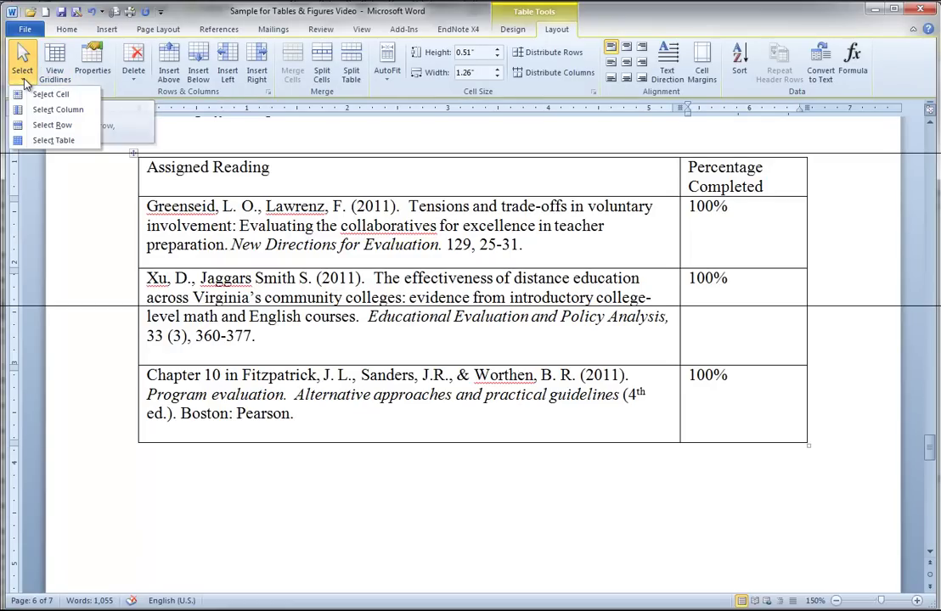
{"action": "left_click", "coordinate": [51, 141]}
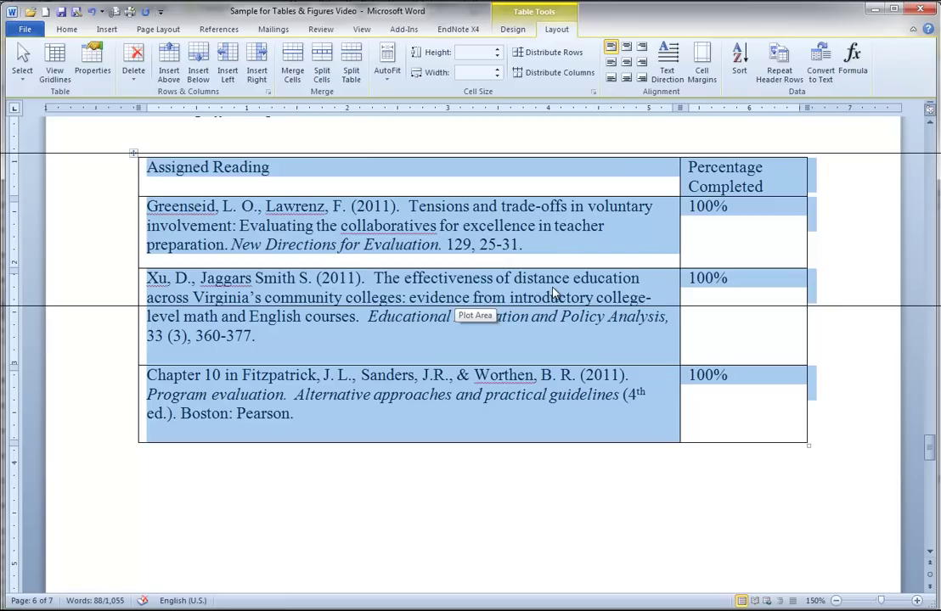
{"action": "right_click", "coordinate": [554, 292]}
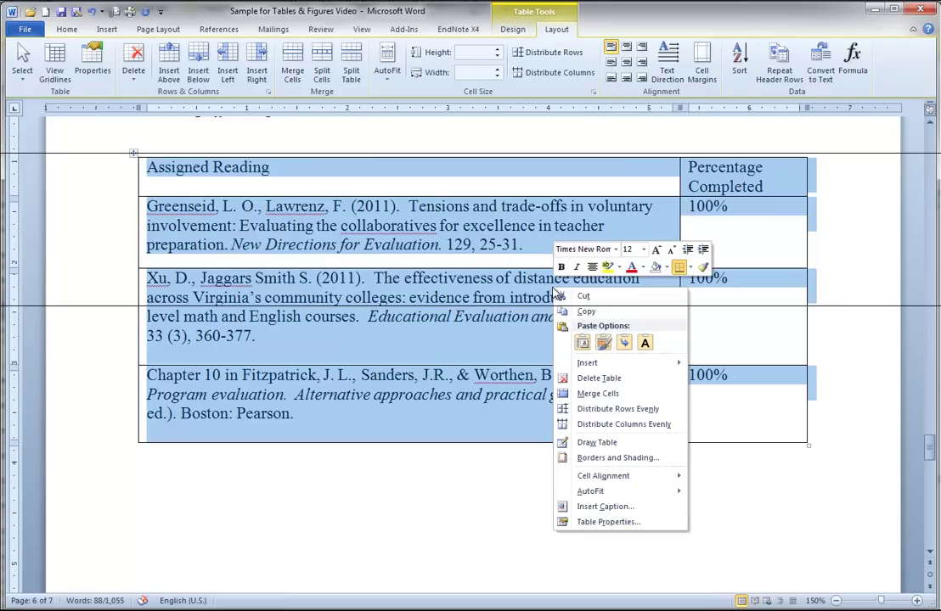
{"action": "left_click", "coordinate": [637, 461]}
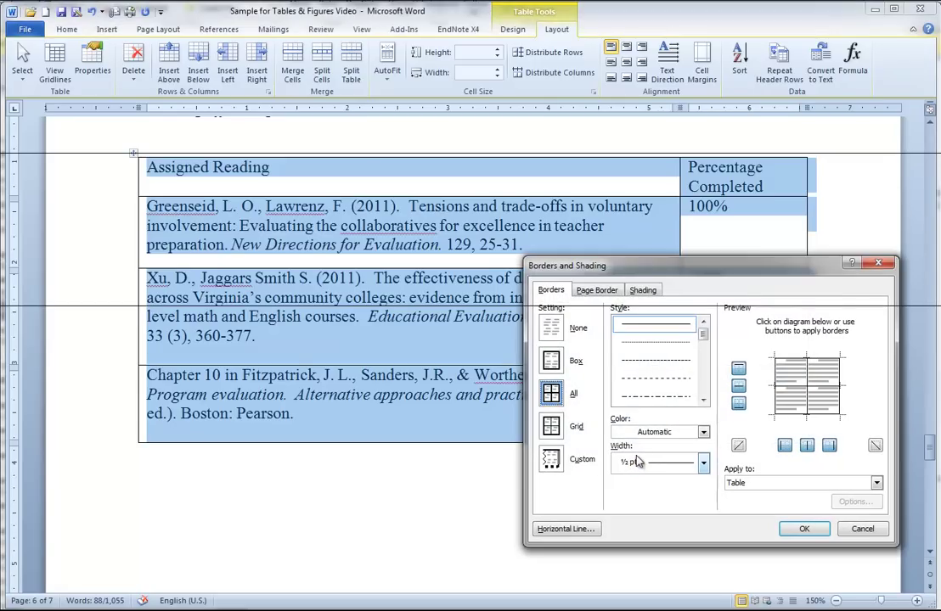
{"action": "left_click_drag", "start_coordinate": [741, 272], "coordinate": [747, 211]}
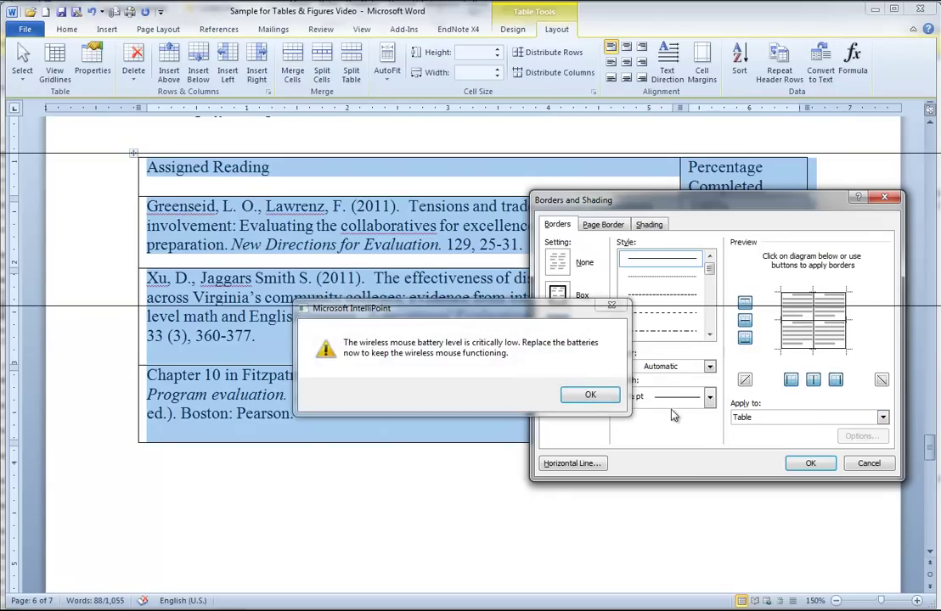
{"action": "left_click", "coordinate": [595, 396]}
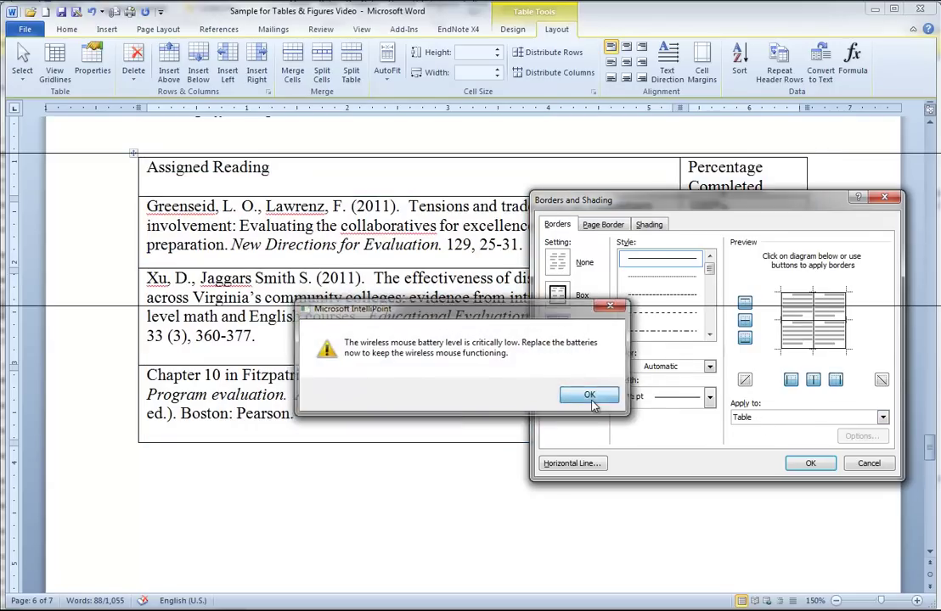
{"action": "left_click", "coordinate": [762, 418]}
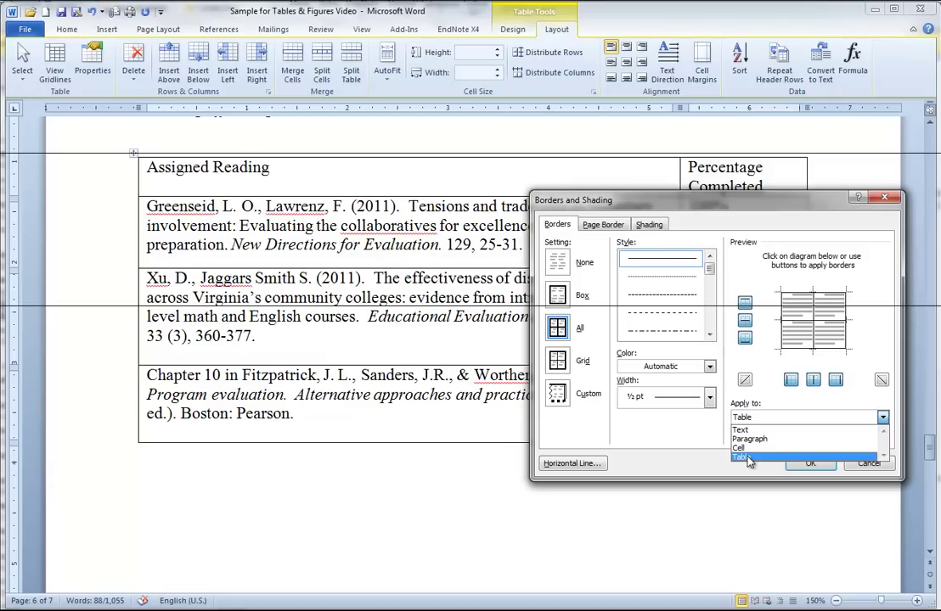
{"action": "left_click", "coordinate": [742, 457]}
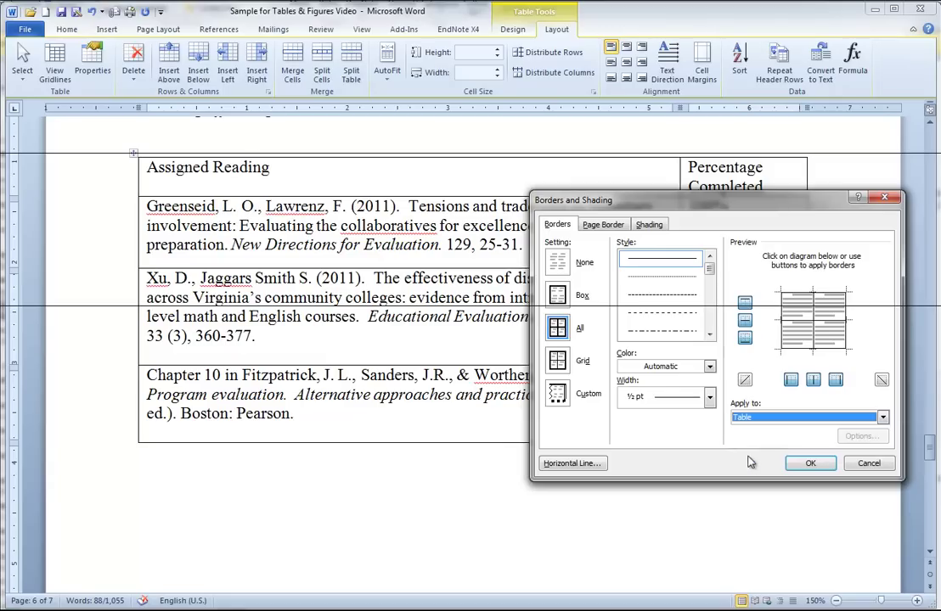
{"action": "left_click", "coordinate": [837, 381]}
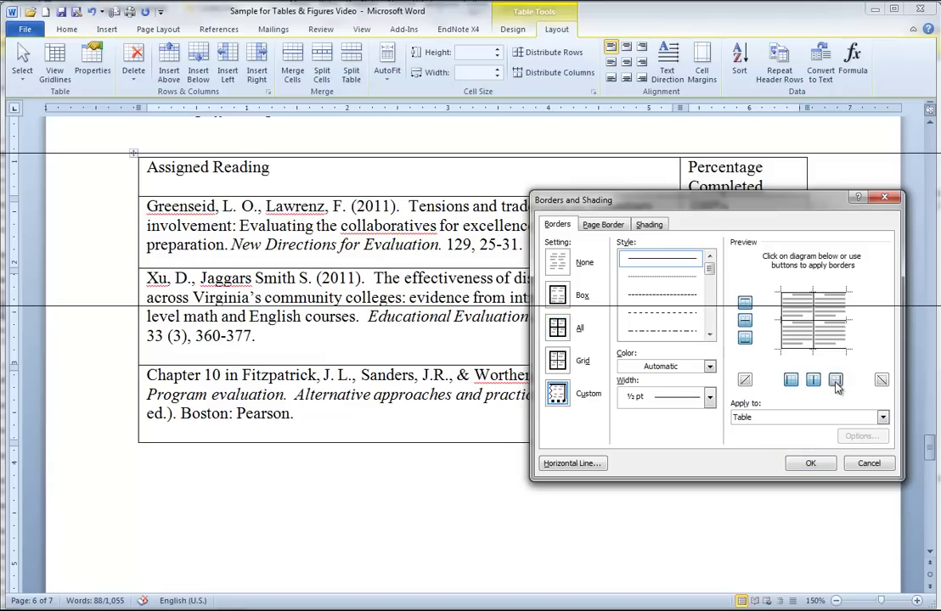
{"action": "left_click", "coordinate": [814, 381]}
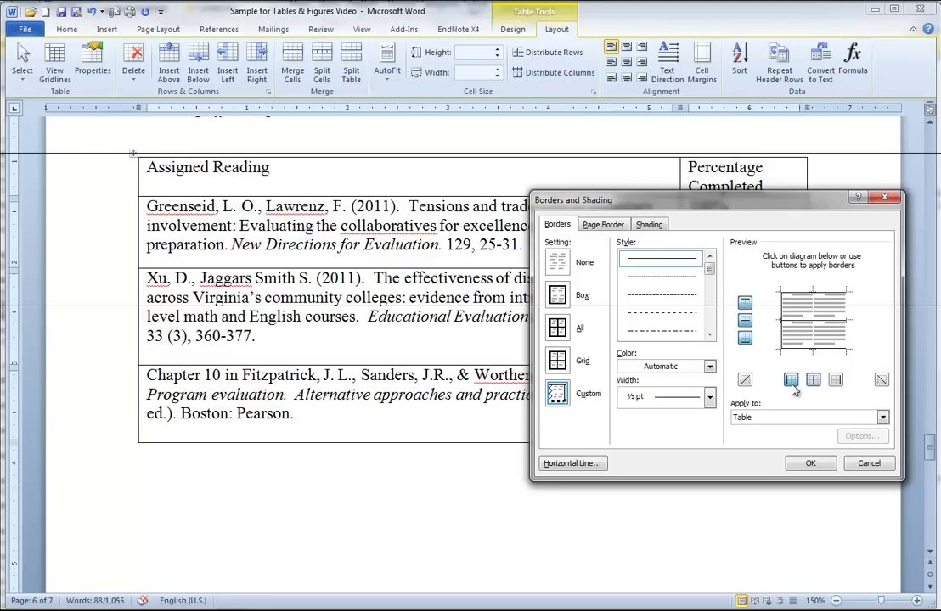
{"action": "left_click", "coordinate": [791, 384]}
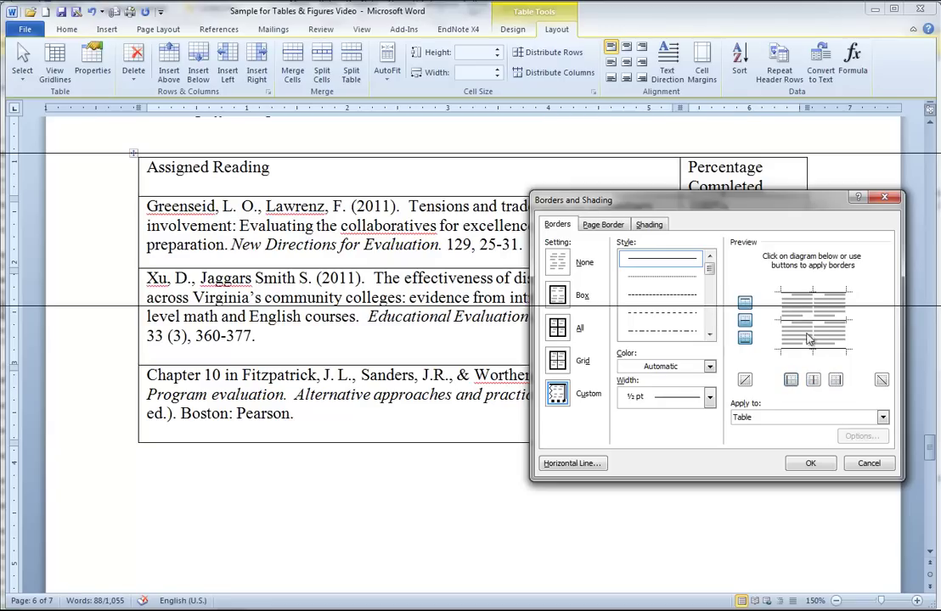
{"action": "left_click", "coordinate": [812, 464]}
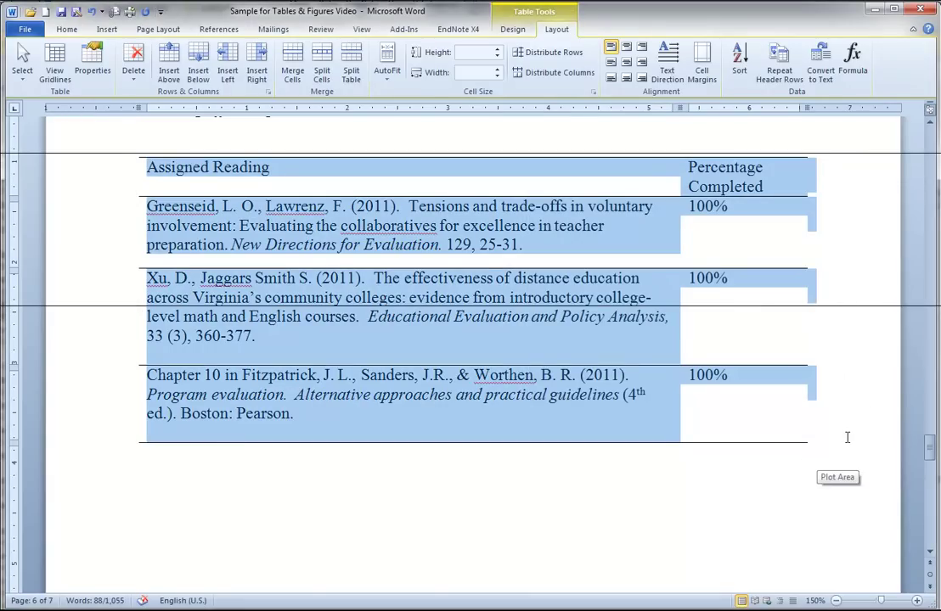
{"action": "left_click", "coordinate": [847, 437]}
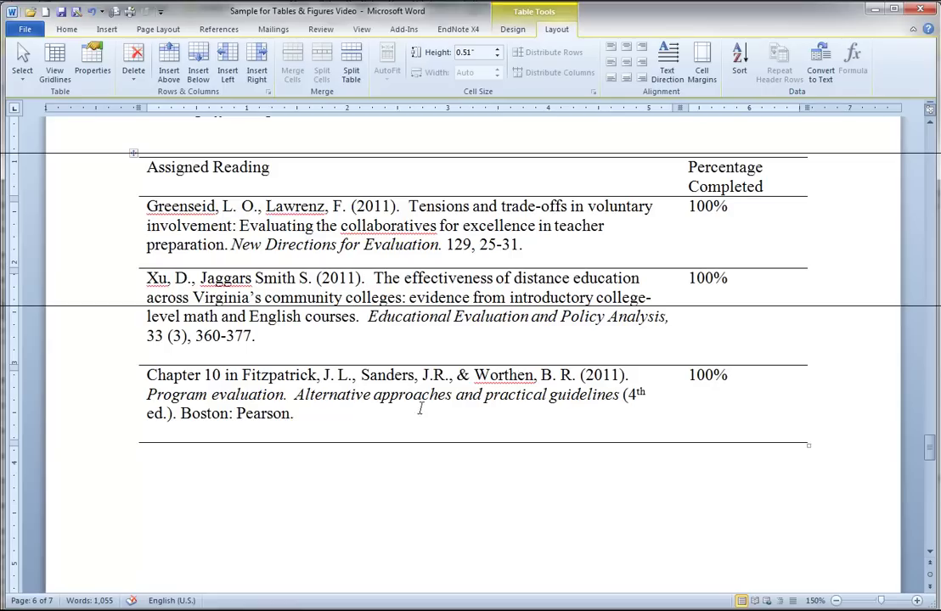
Step: Remove the inner horizontal borders between the three reading rows of Table 1, excluding the heading row from the change
{"action": "left_click_drag", "start_coordinate": [399, 206], "coordinate": [733, 420]}
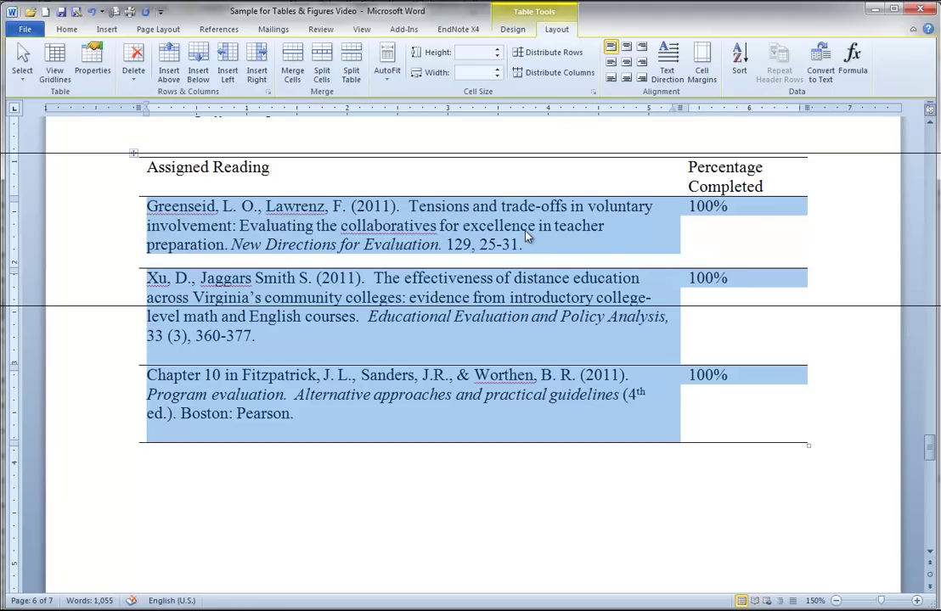
{"action": "left_click", "coordinate": [769, 425]}
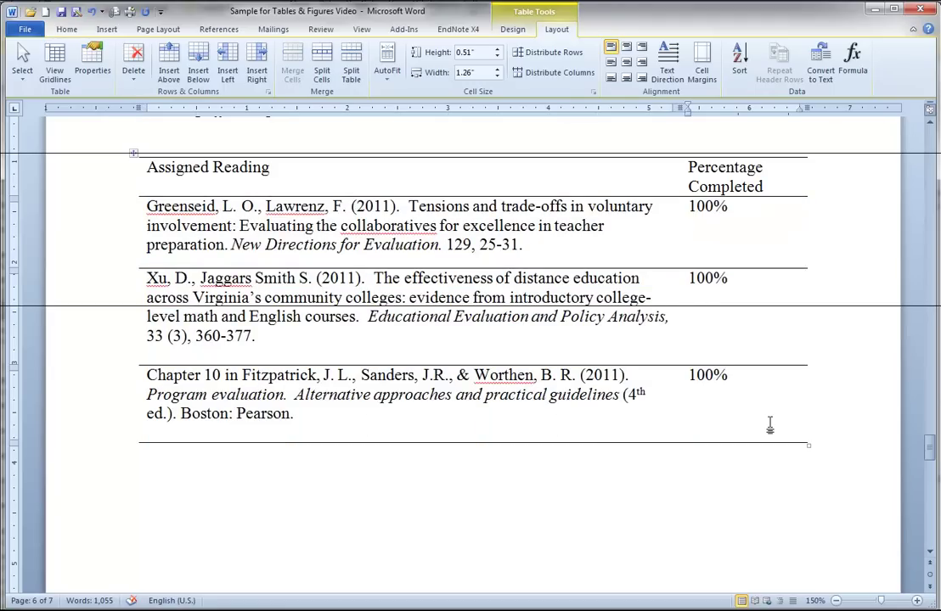
{"action": "left_click_drag", "start_coordinate": [770, 427], "coordinate": [407, 246]}
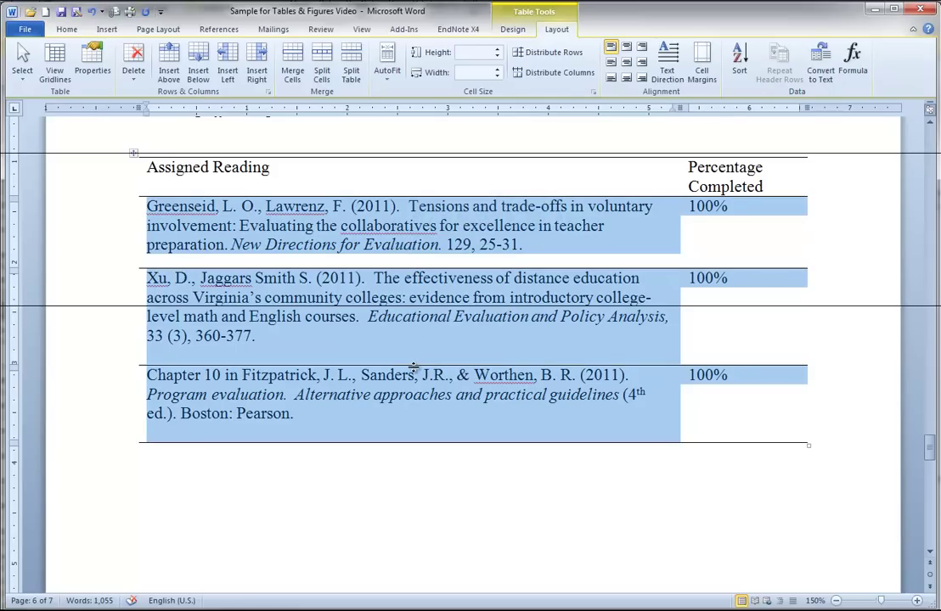
{"action": "right_click", "coordinate": [466, 302]}
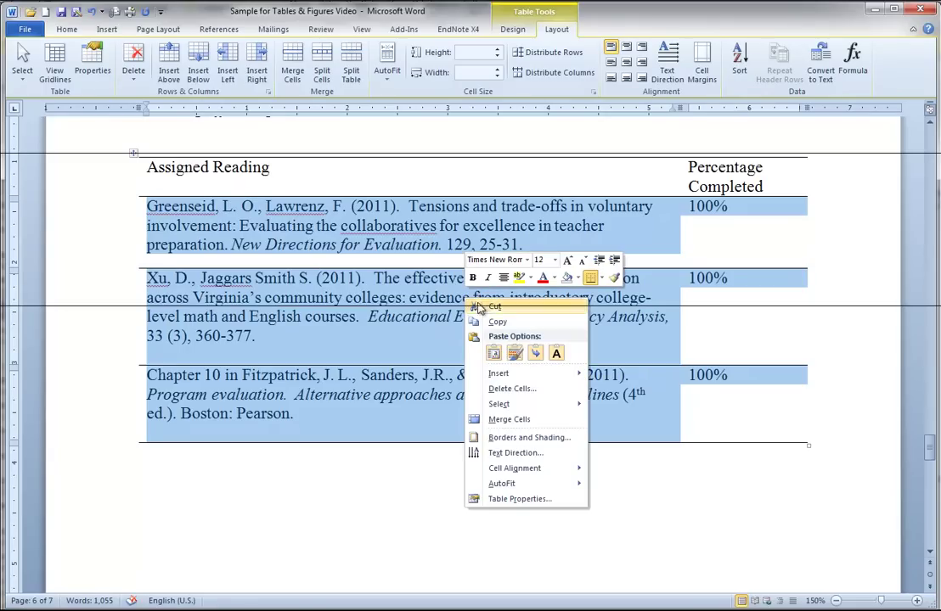
{"action": "left_click", "coordinate": [552, 439]}
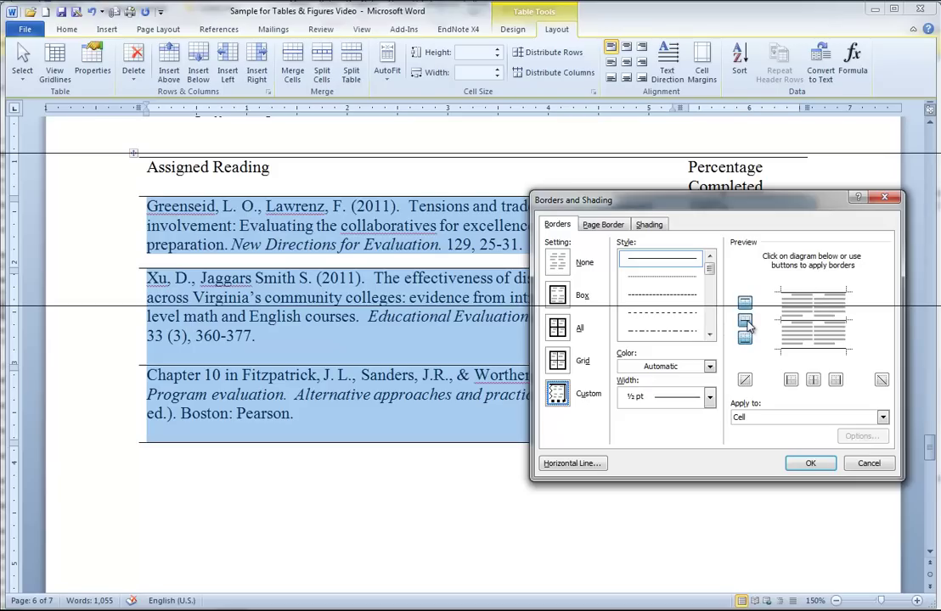
{"action": "left_click", "coordinate": [747, 327]}
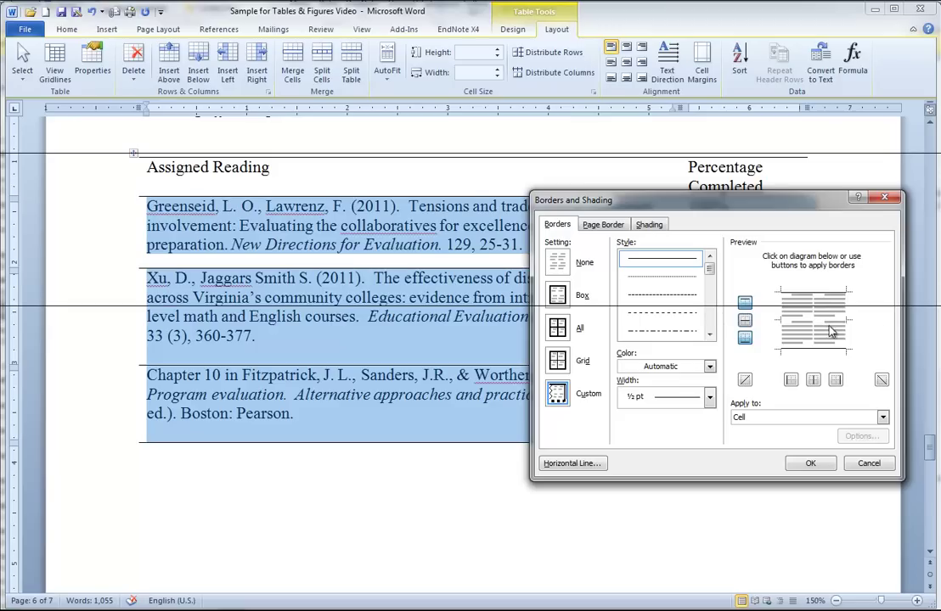
{"action": "left_click", "coordinate": [811, 465]}
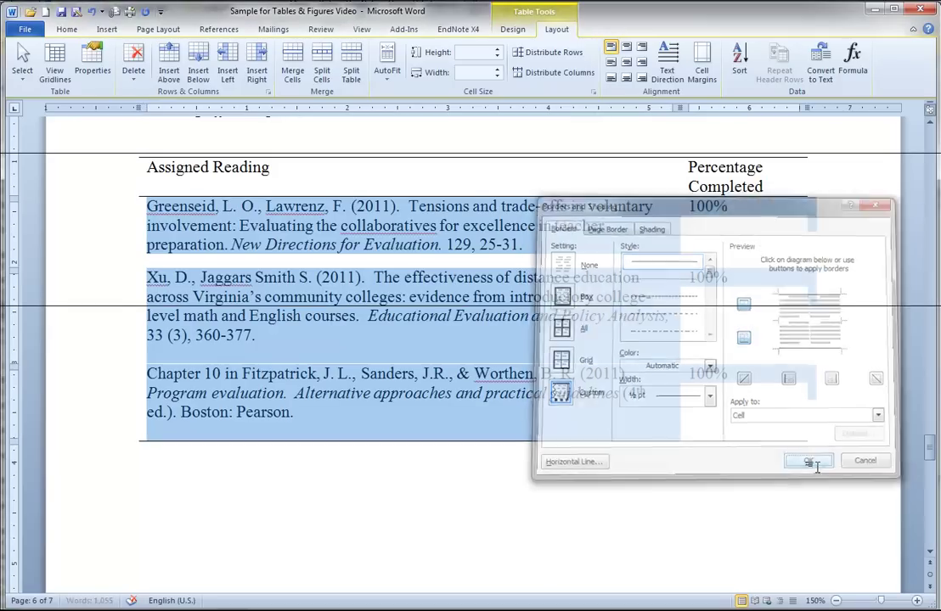
{"action": "left_click", "coordinate": [836, 410]}
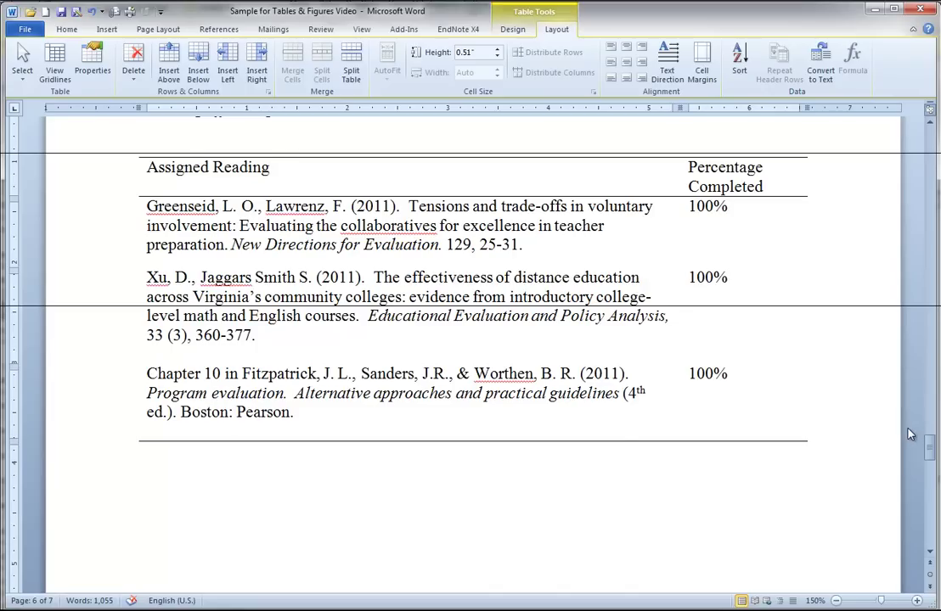
{"action": "scroll", "coordinate": [910, 417], "scroll_direction": "up", "scroll_amount": 3}
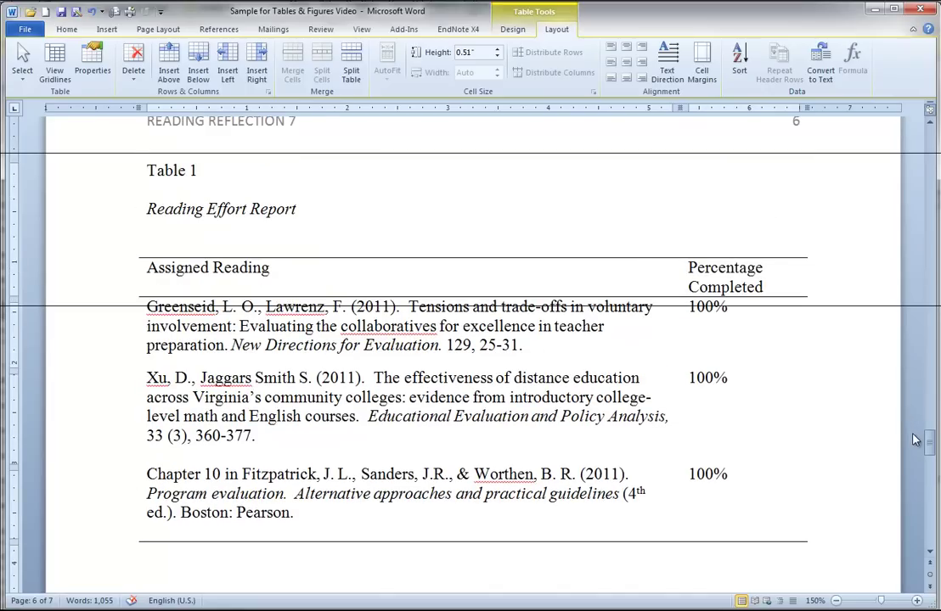